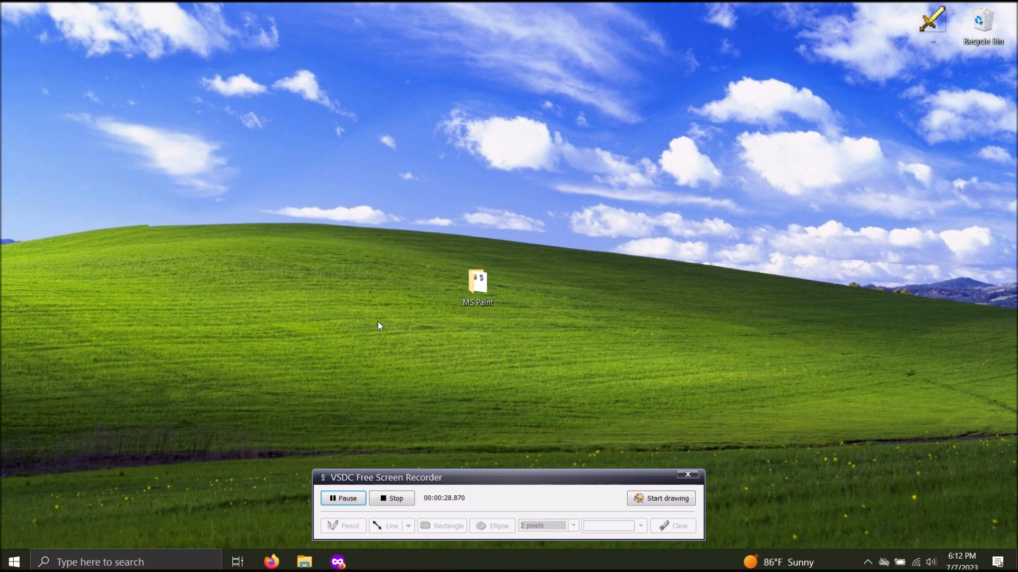
Open the private browser window and search Google for "Internet Archive MS Paint"
{"action": "left_click", "coordinate": [337, 562]}
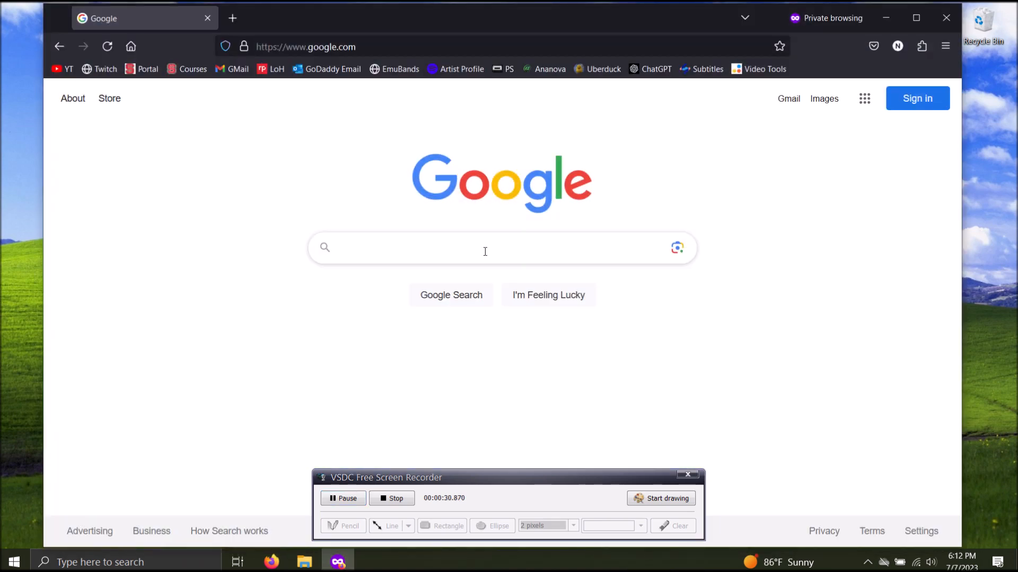
{"action": "left_click", "coordinate": [485, 252]}
{"action": "type", "text": "I"}
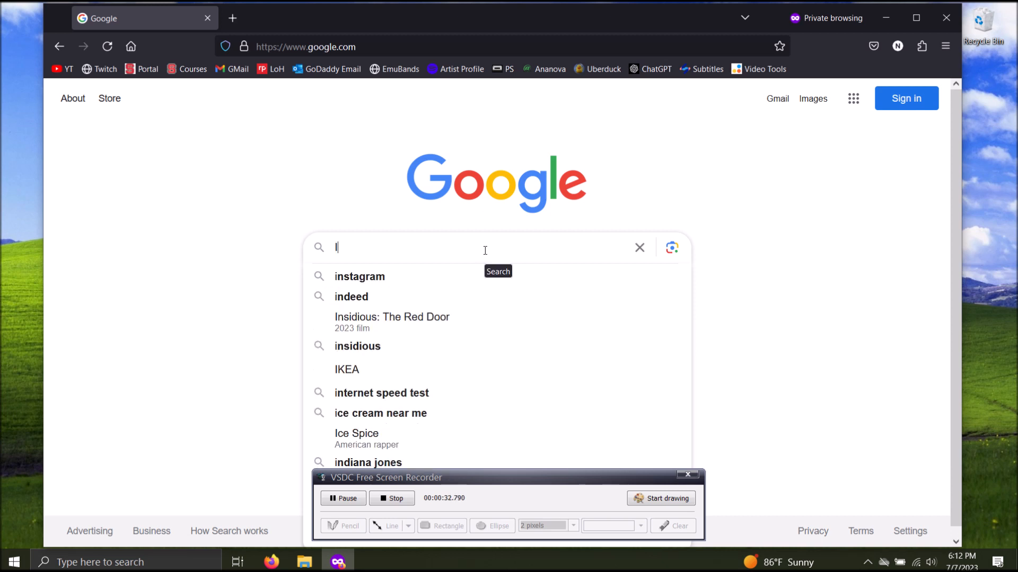
{"action": "type", "text": "nternet Arch"}
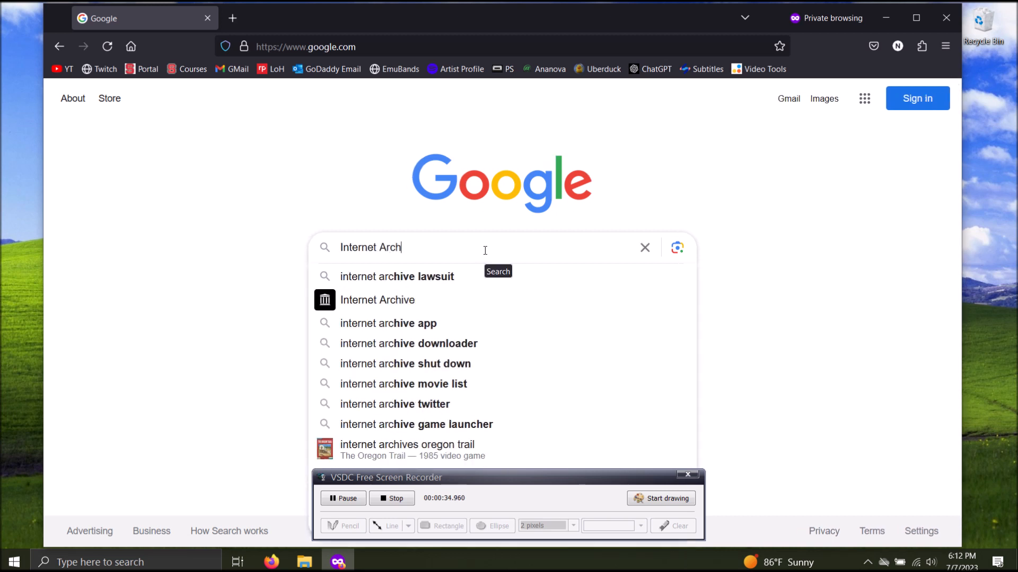
{"action": "type", "text": "ive MS Paion"}
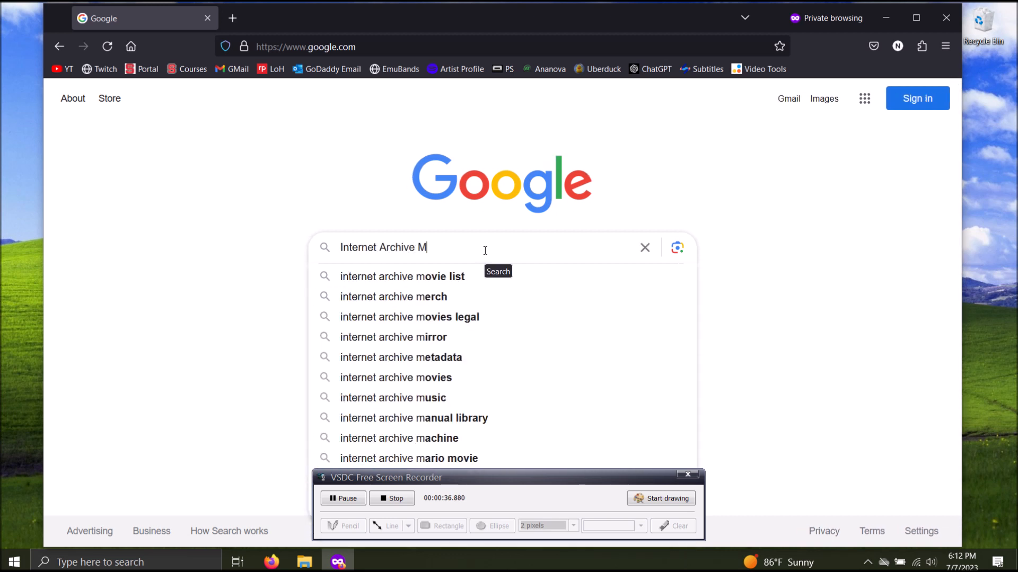
{"action": "key", "text": "BackSpace"}
{"action": "key", "text": "BackSpace"}
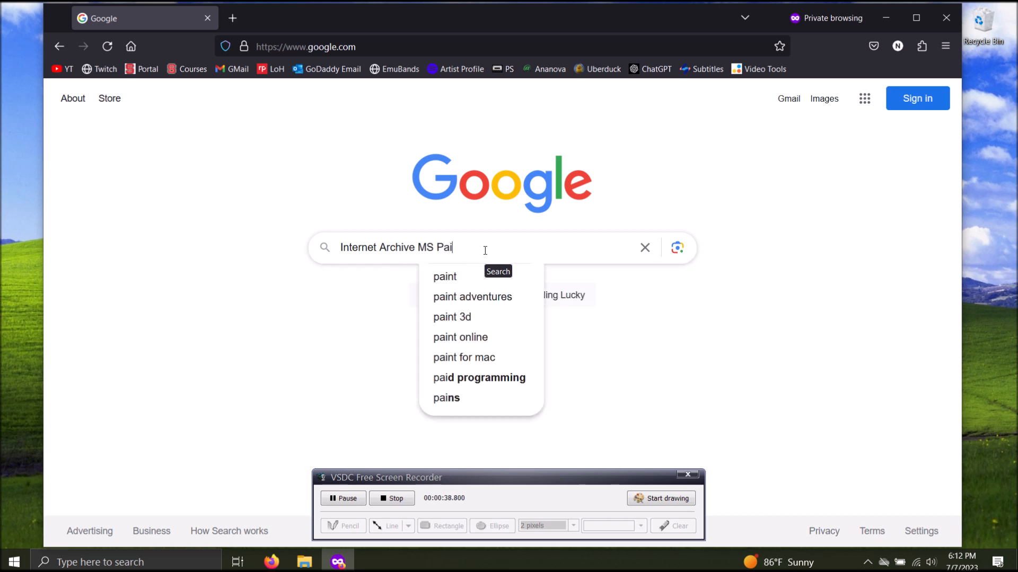
{"action": "type", "text": "nt"}
{"action": "key", "text": "Return"}
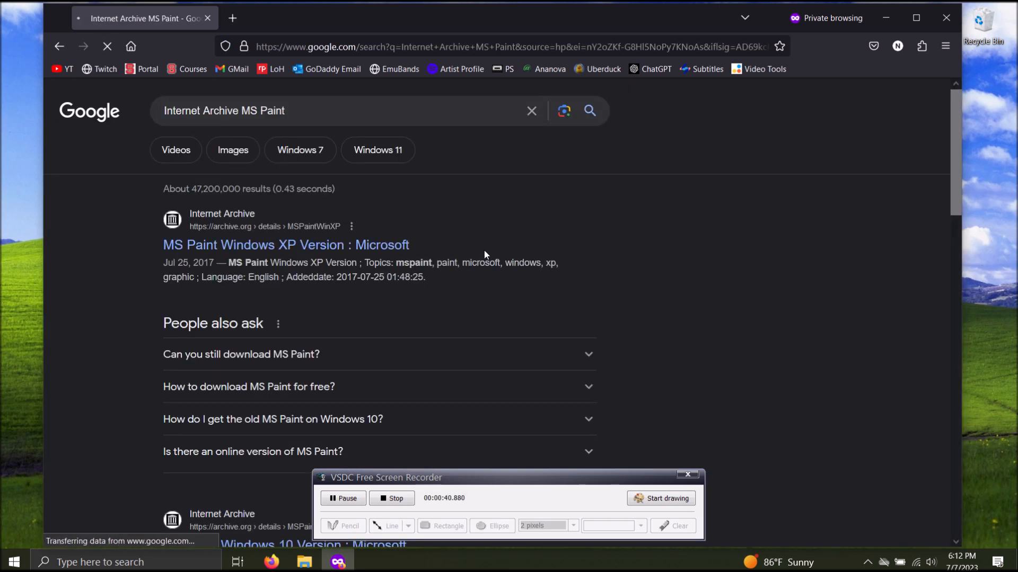
Open the Internet Archive result for MS Paint Windows 7 Version, download its ZIP file, and minimize the browser
{"action": "left_click_drag", "start_coordinate": [952, 176], "coordinate": [991, 293]}
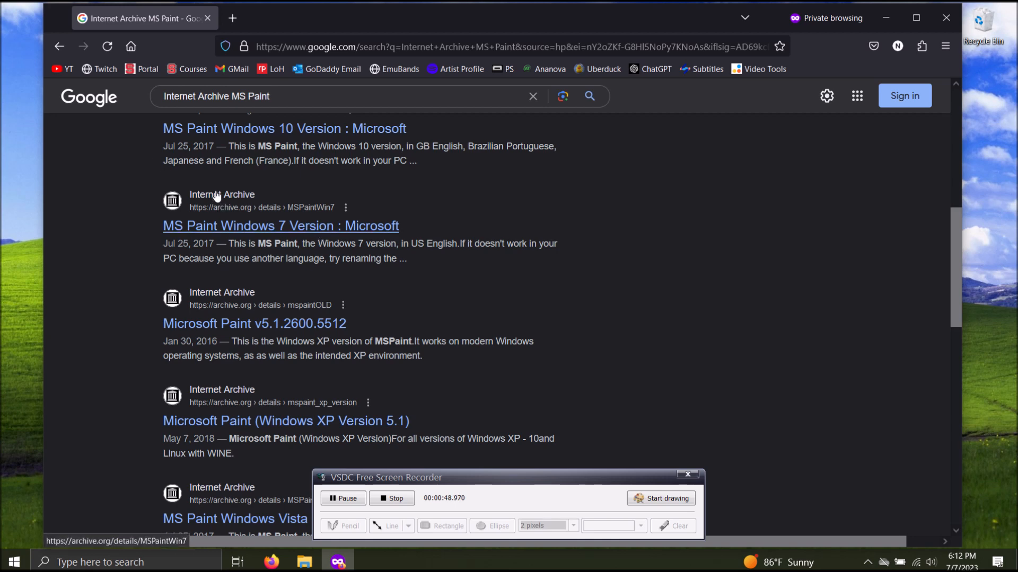
{"action": "left_click", "coordinate": [259, 224]}
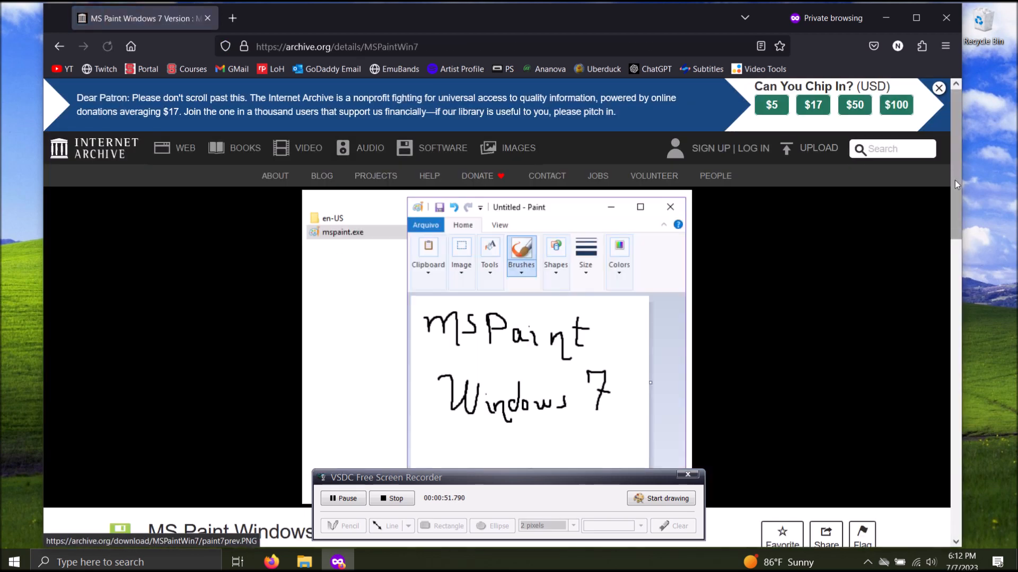
{"action": "left_click_drag", "start_coordinate": [958, 182], "coordinate": [1000, 350]}
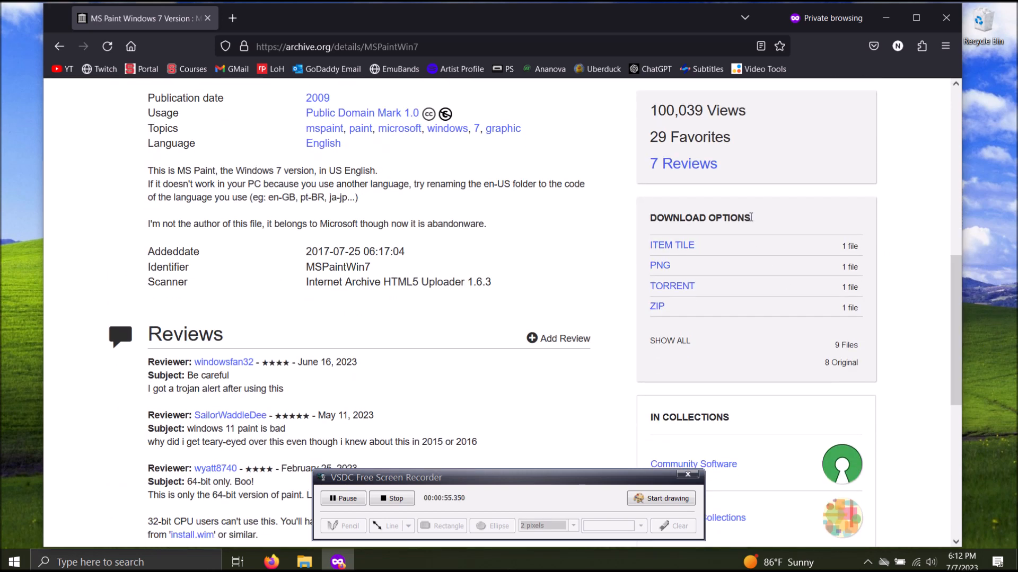
{"action": "left_click", "coordinate": [660, 310]}
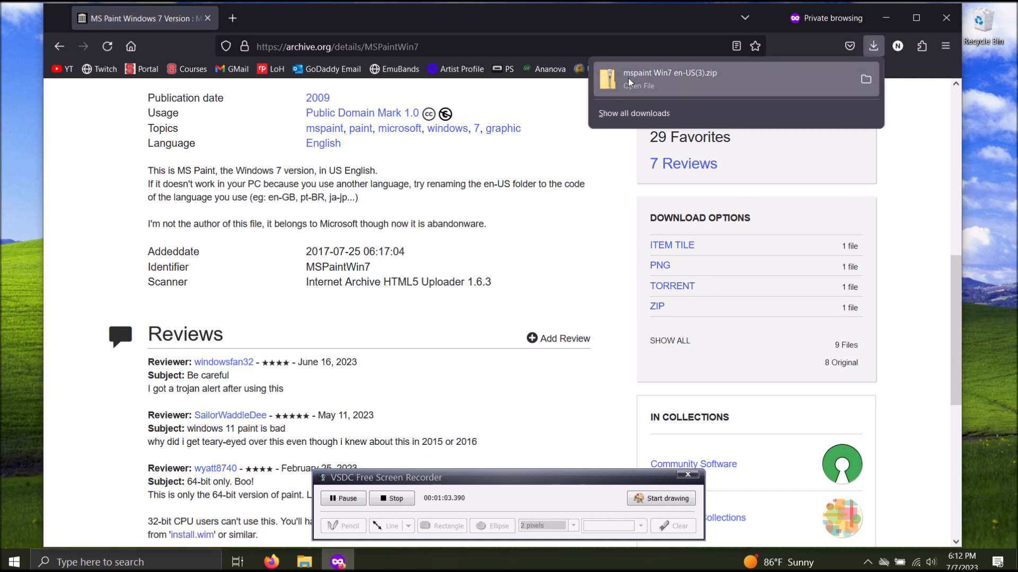
{"action": "left_click", "coordinate": [993, 142]}
{"action": "left_click", "coordinate": [885, 18]}
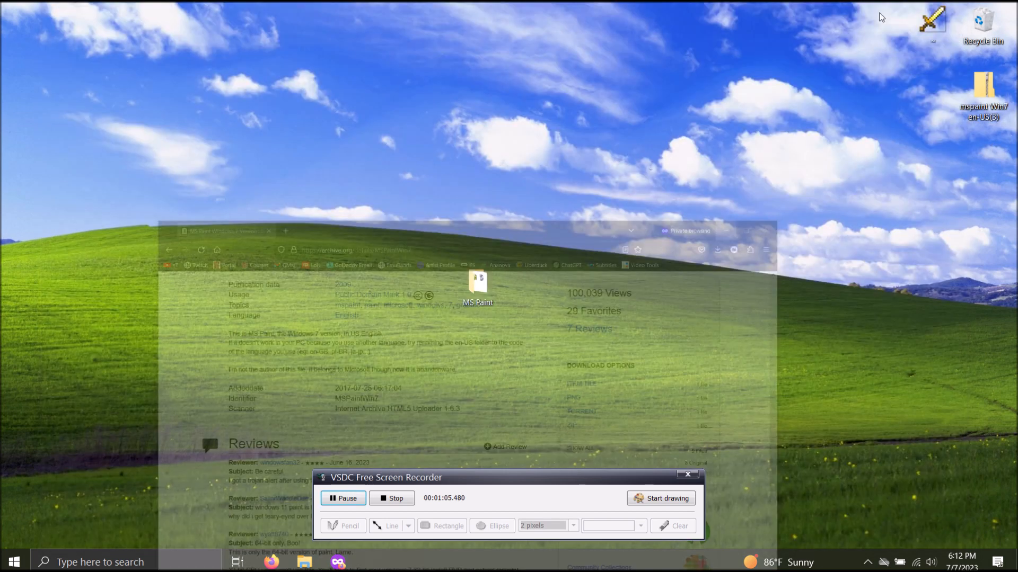
Place the downloaded mspaint Win7 en-US(3) archive beside the MS Paint desktop folder and extract it to the suggested destination
{"action": "mouse_move", "coordinate": [984, 97]}
{"action": "left_mouse_down"}
{"action": "mouse_move", "coordinate": [541, 294]}
{"action": "mouse_move", "coordinate": [524, 293]}
{"action": "left_mouse_up"}
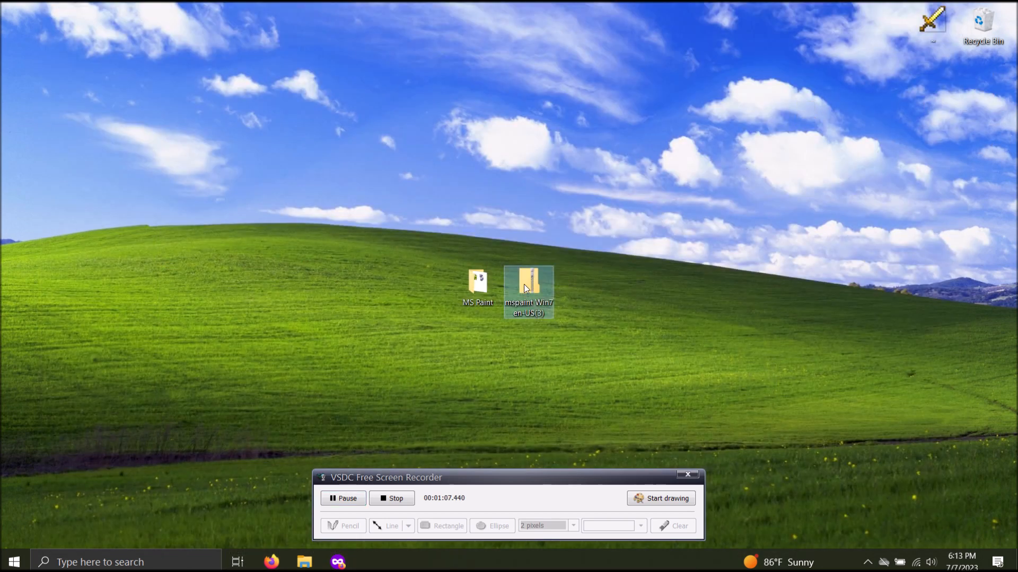
{"action": "right_click", "coordinate": [524, 286]}
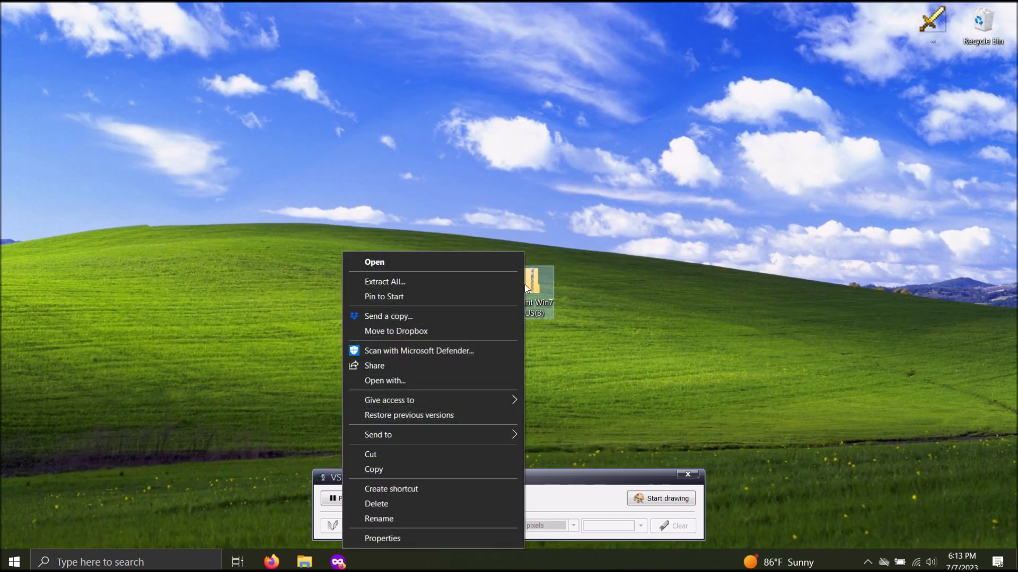
{"action": "left_click", "coordinate": [497, 288]}
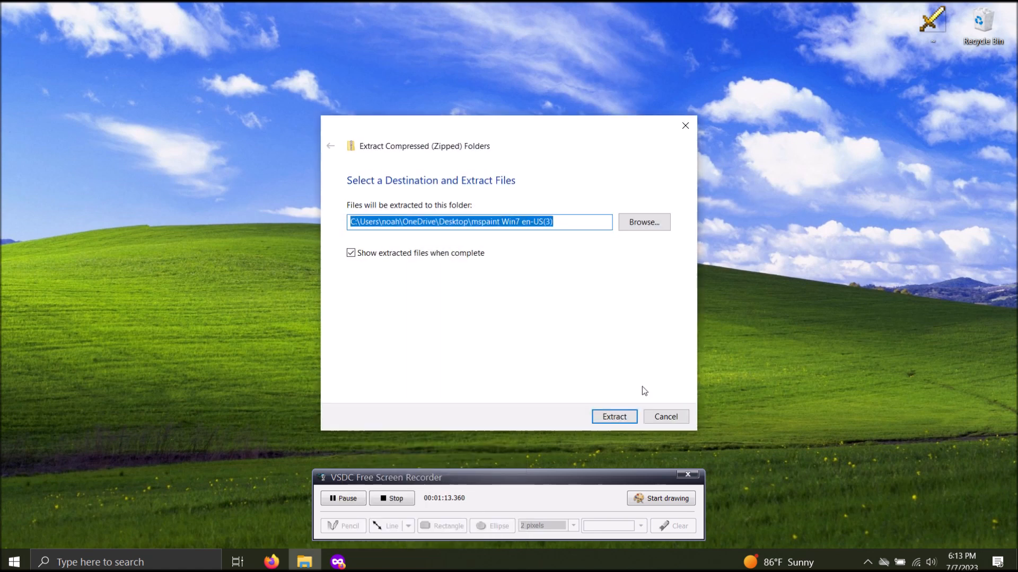
{"action": "left_click", "coordinate": [623, 420]}
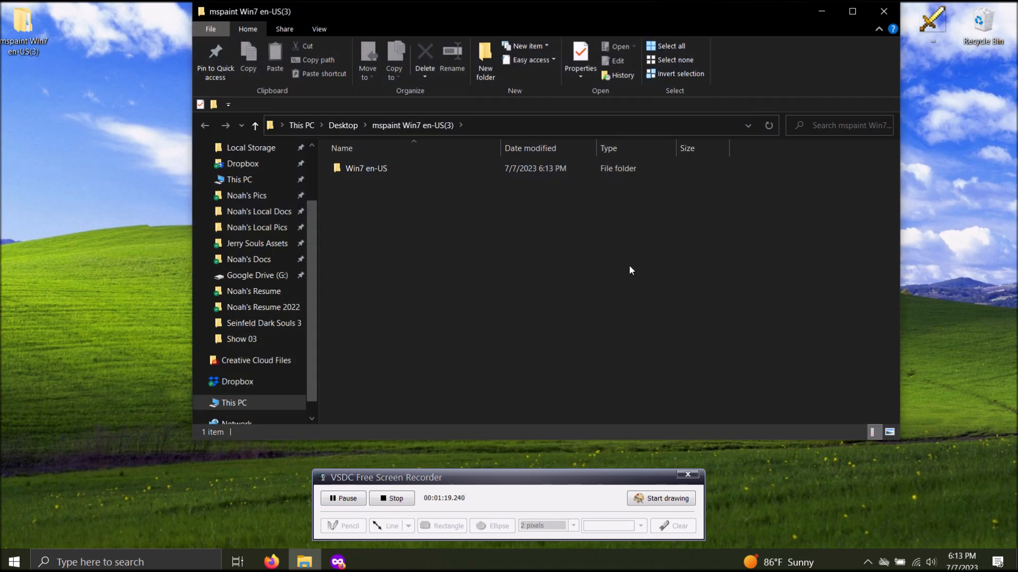
Move the mspaint application from the extracted Win7 en-US folder onto the desktop and close the folder window
{"action": "double_click", "coordinate": [381, 170]}
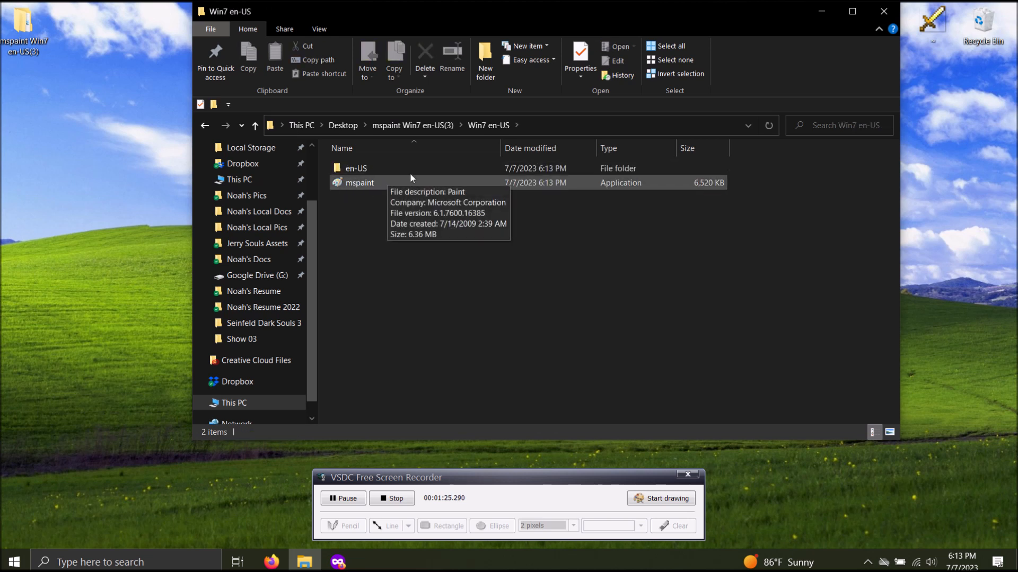
{"action": "left_click_drag", "start_coordinate": [382, 184], "coordinate": [127, 269]}
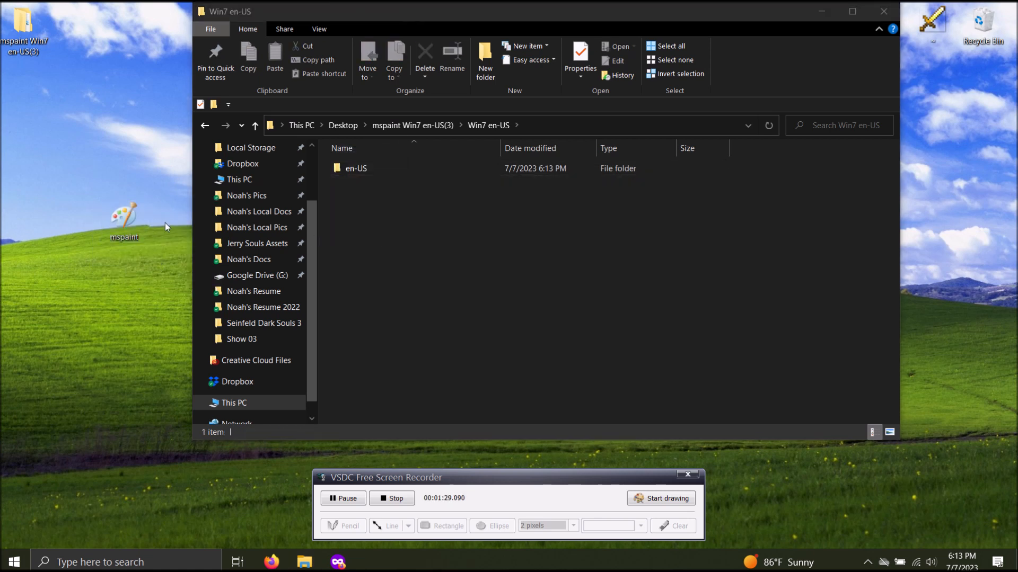
{"action": "right_click", "coordinate": [132, 217]}
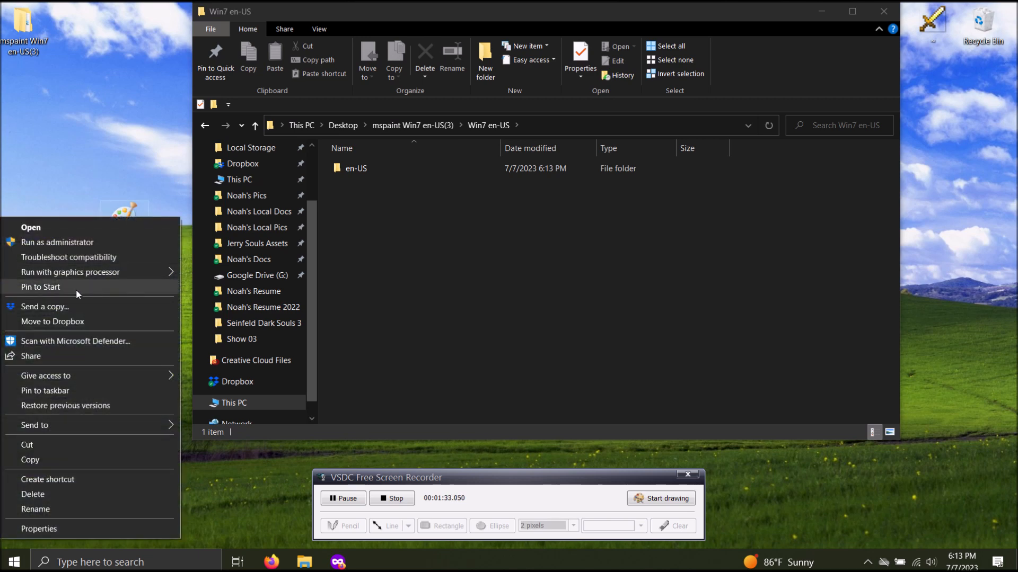
{"action": "left_click", "coordinate": [156, 134]}
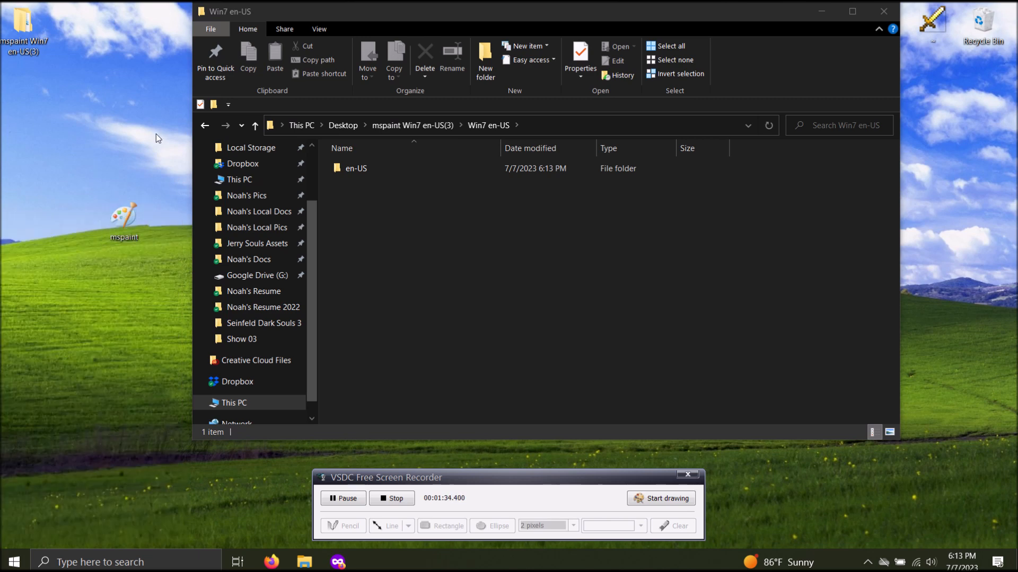
{"action": "left_click", "coordinate": [874, 15]}
Launch the pinned Paint application and open the recent picture Nuckemon
{"action": "left_click", "coordinate": [15, 562]}
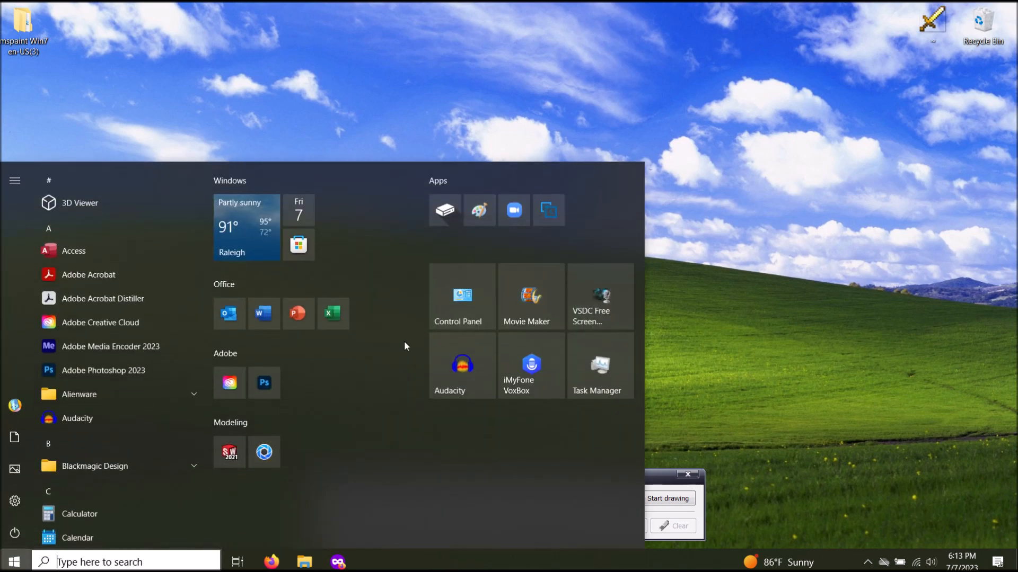
{"action": "left_click", "coordinate": [480, 212]}
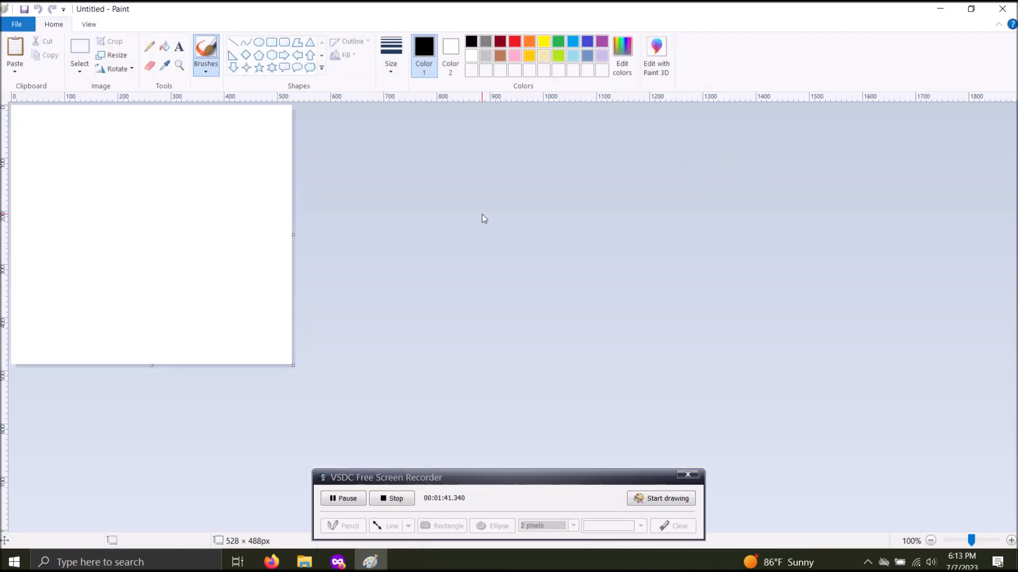
{"action": "left_click", "coordinate": [20, 28]}
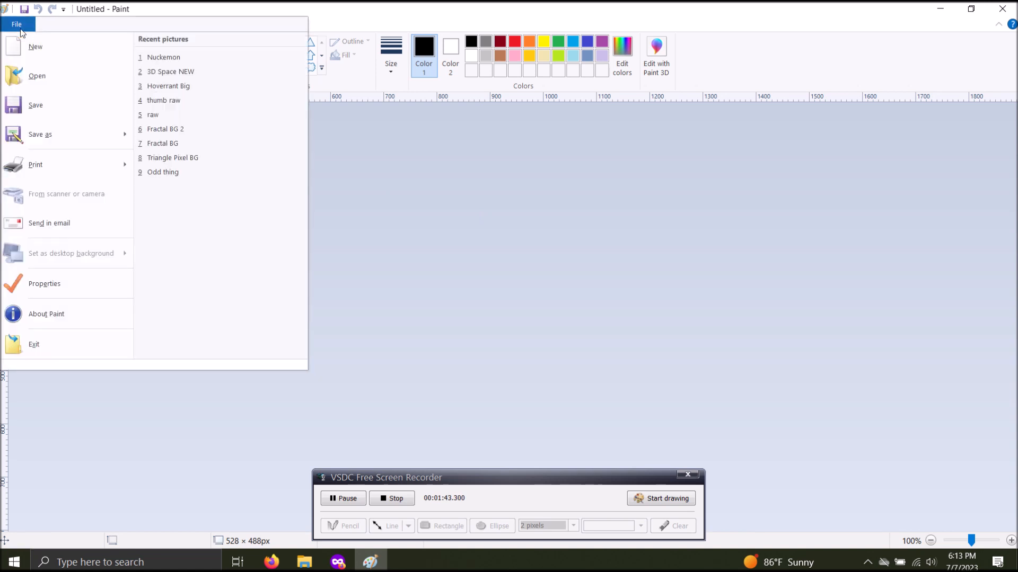
{"action": "left_click", "coordinate": [216, 58]}
Inspect the two pixel-art creatures at 200% zoom and return the view to 100%
{"action": "left_click", "coordinate": [179, 65]}
{"action": "left_click", "coordinate": [341, 200]}
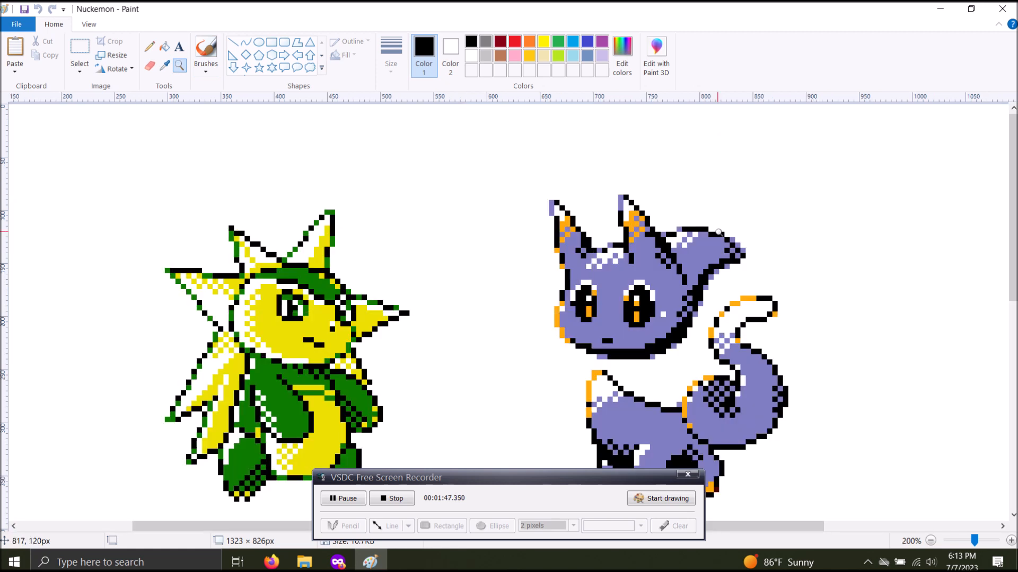
{"action": "scroll", "coordinate": [509, 312], "scroll_direction": "down", "scroll_amount": 3}
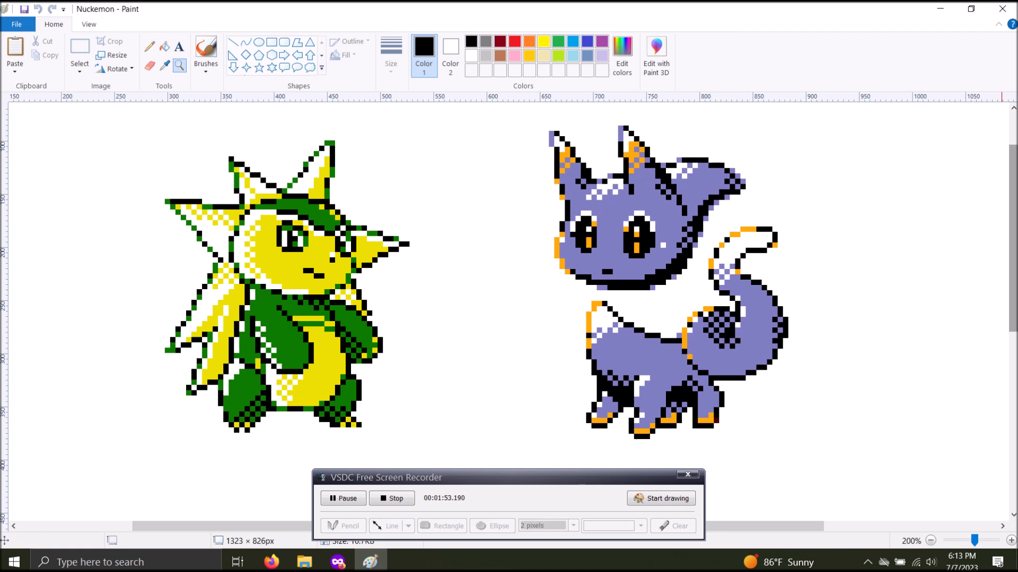
{"action": "left_click", "coordinate": [931, 540]}
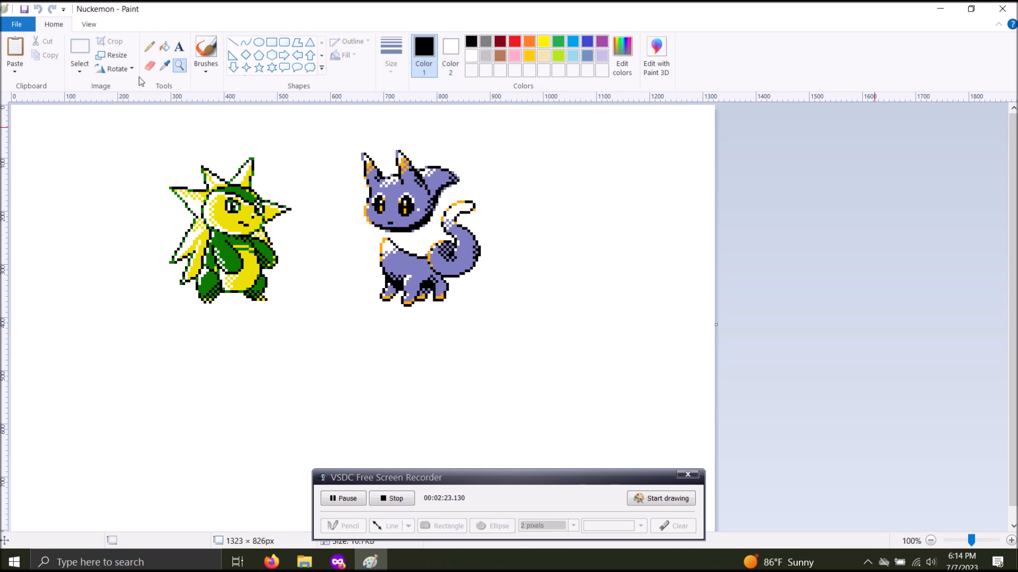
Turn on transparent selection, try moving the green and yellow creature onto the purple one, and undo the move
{"action": "left_click", "coordinate": [83, 74]}
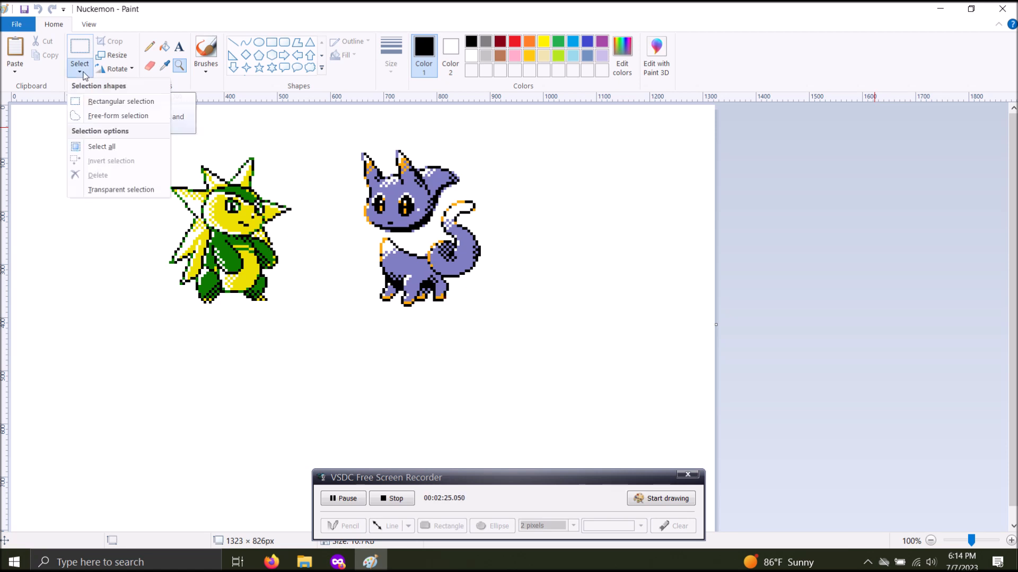
{"action": "left_click", "coordinate": [134, 190]}
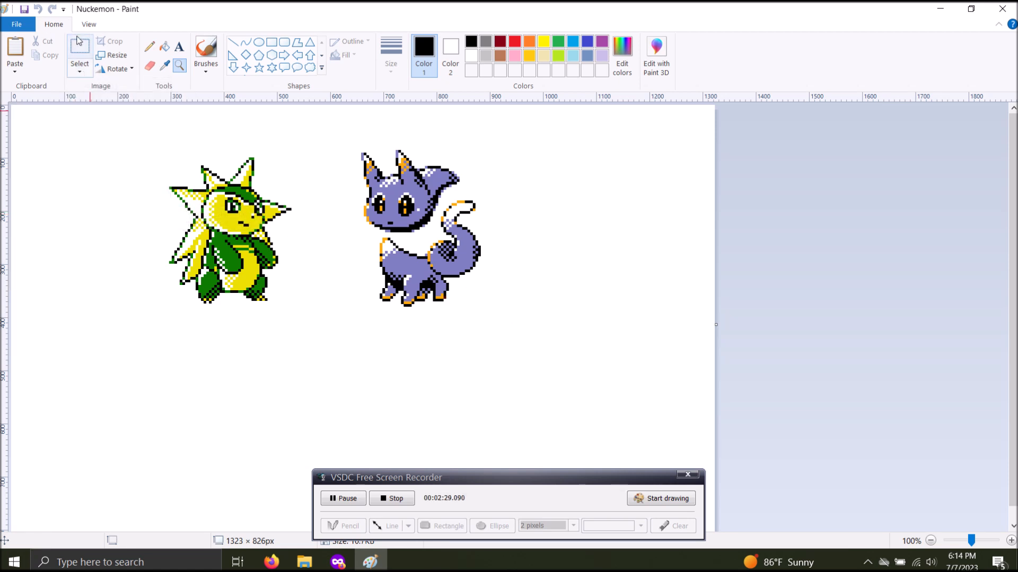
{"action": "left_click_drag", "start_coordinate": [136, 134], "coordinate": [319, 348]}
{"action": "left_click_drag", "start_coordinate": [238, 265], "coordinate": [397, 272]}
{"action": "key", "text": "ctrl+z"}
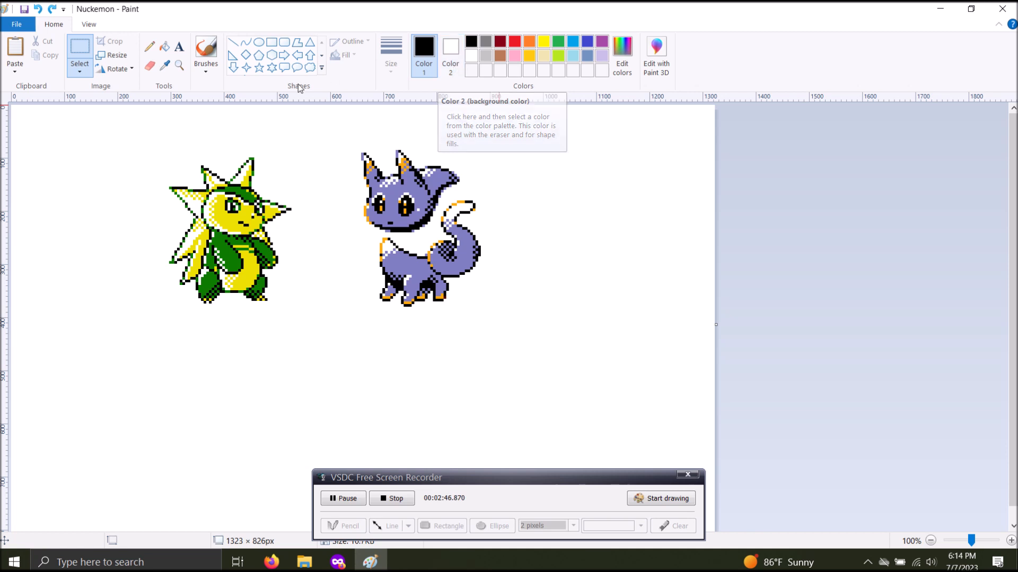
Fill the canvas background with white Color 2, try moving the green and yellow creature toward the purple one, and undo the move
{"action": "left_click", "coordinate": [165, 48]}
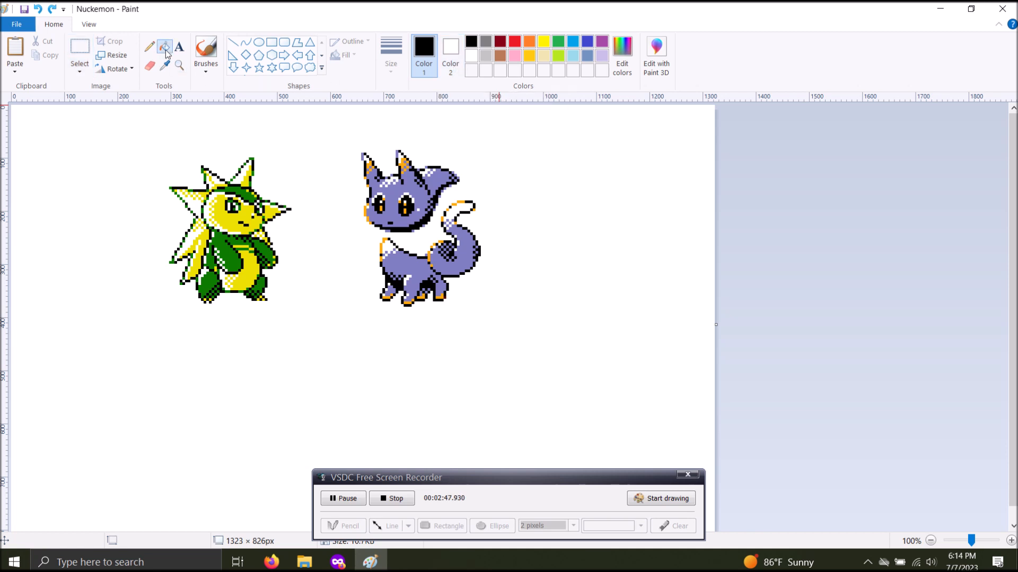
{"action": "right_click", "coordinate": [312, 151]}
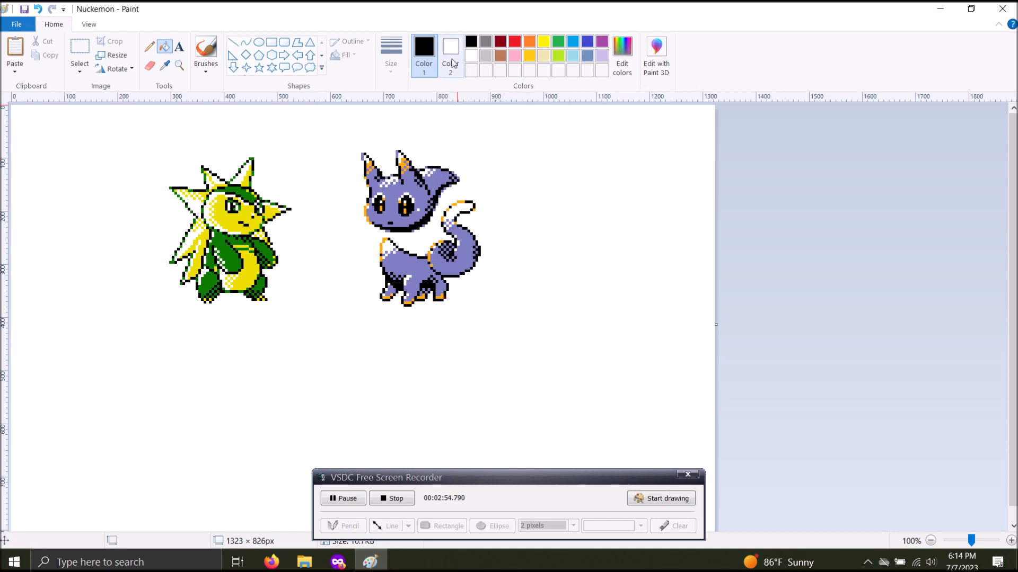
{"action": "left_click", "coordinate": [82, 53]}
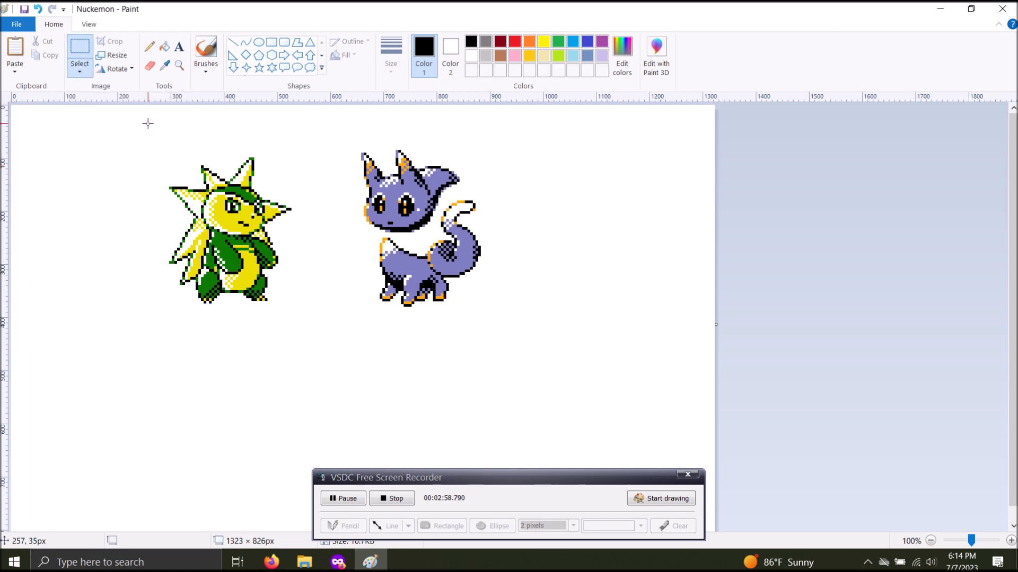
{"action": "left_click_drag", "start_coordinate": [129, 132], "coordinate": [339, 364]}
{"action": "left_click_drag", "start_coordinate": [218, 259], "coordinate": [345, 284]}
{"action": "key", "text": "ctrl+z"}
Set Color 1 to white and Color 2 to red
{"action": "left_click", "coordinate": [513, 44]}
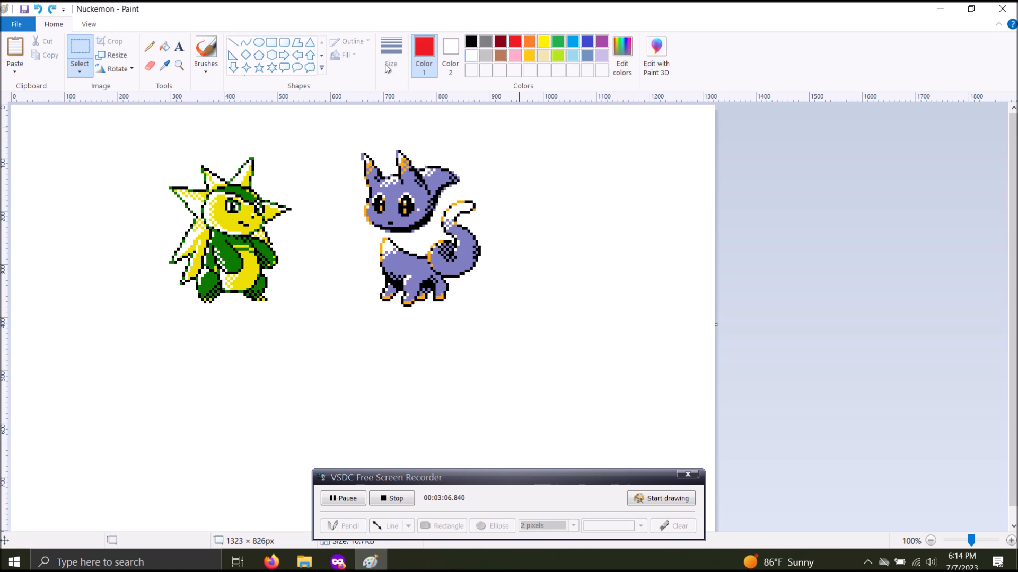
{"action": "left_click", "coordinate": [471, 55]}
{"action": "left_click", "coordinate": [450, 50]}
{"action": "left_click", "coordinate": [513, 43]}
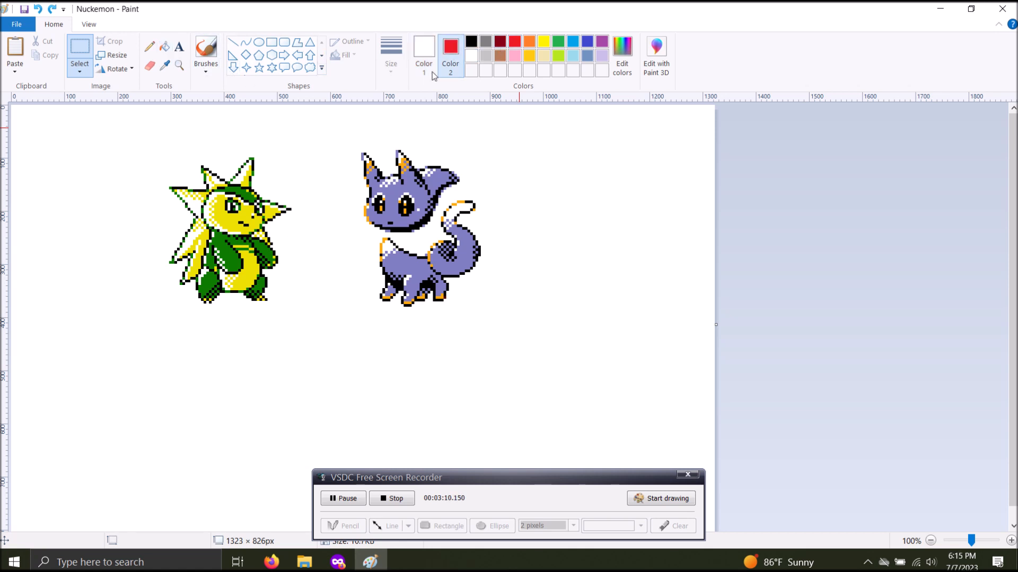
Fill the canvas background with red Color 2, try moving the green and yellow creature with its surroundings, and undo the move and fill
{"action": "left_click", "coordinate": [164, 47]}
{"action": "right_click", "coordinate": [297, 147]}
{"action": "left_click", "coordinate": [80, 48]}
{"action": "left_click_drag", "start_coordinate": [125, 131], "coordinate": [298, 362]}
{"action": "left_click_drag", "start_coordinate": [286, 213], "coordinate": [244, 340]}
{"action": "key", "text": "ctrl+z"}
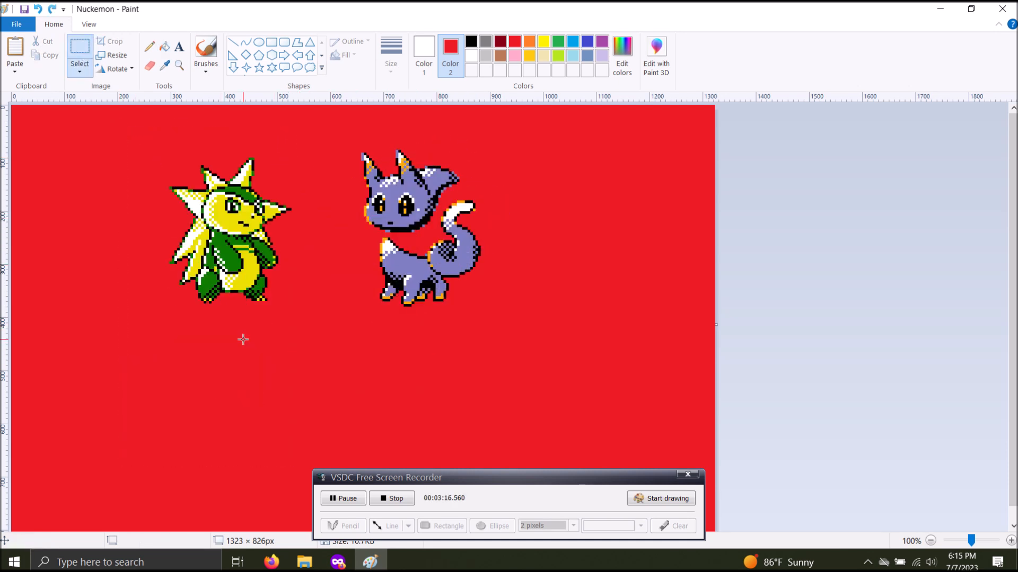
{"action": "key", "text": "ctrl+z"}
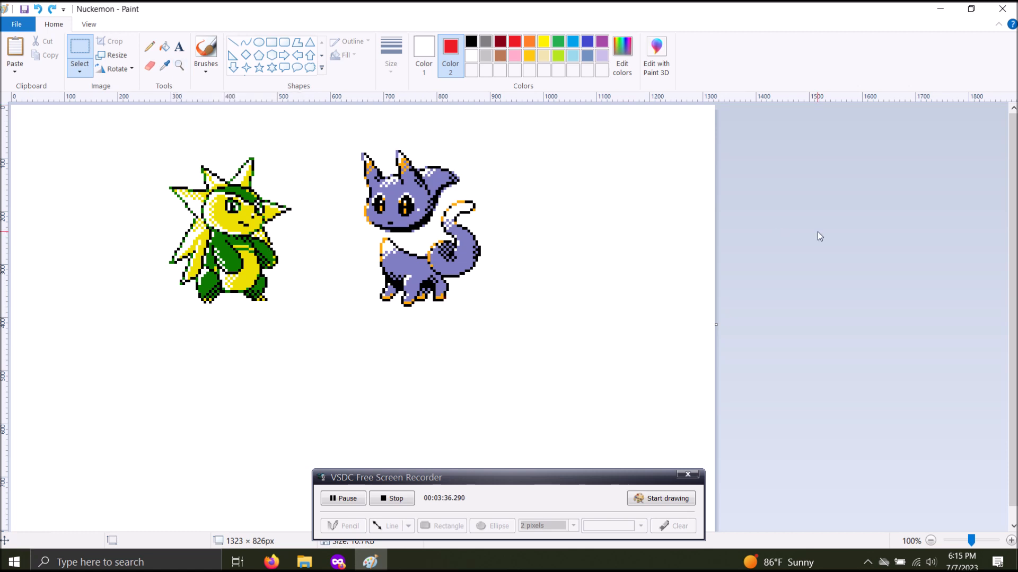
Select the entire canvas, try deleting it to the red background color, and undo the deletion
{"action": "left_click", "coordinate": [83, 72]}
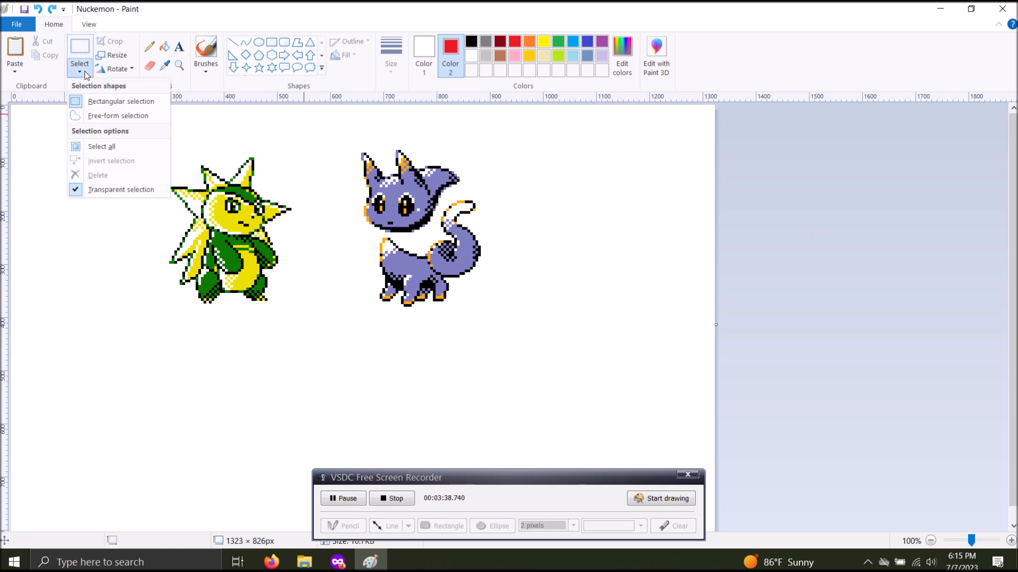
{"action": "left_click", "coordinate": [117, 146]}
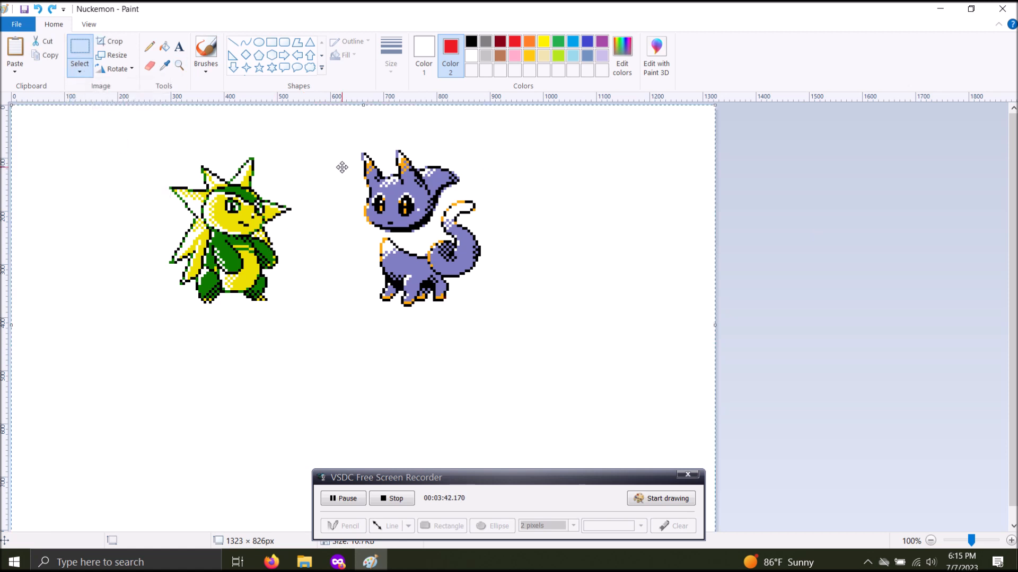
{"action": "key", "text": "Delete"}
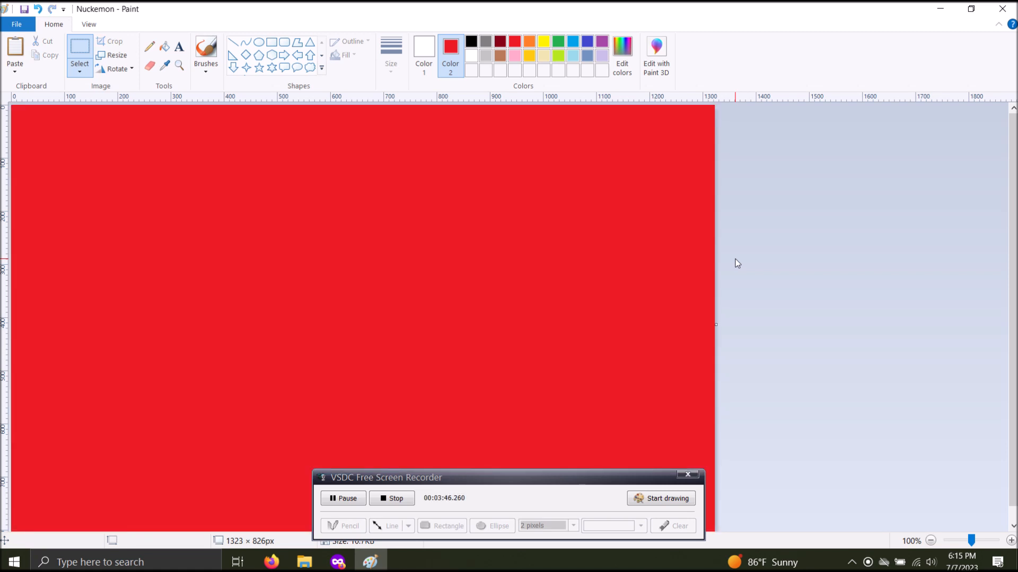
{"action": "key", "text": "ctrl+z"}
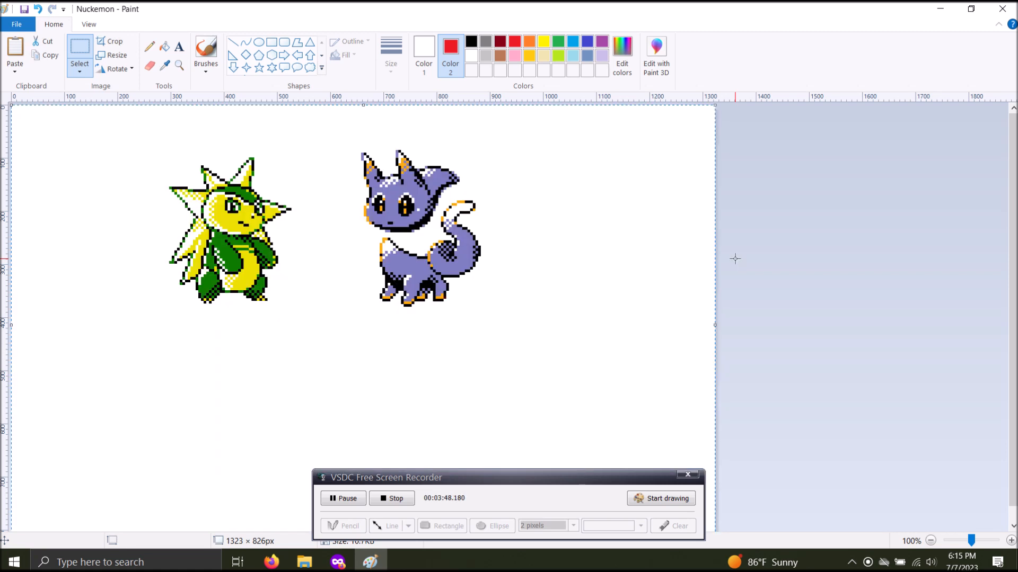
Sample the left creature's green as Color 1 and the right creature's purple as Color 2 at 200% zoom
{"action": "left_click", "coordinate": [179, 65]}
{"action": "left_click", "coordinate": [388, 219]}
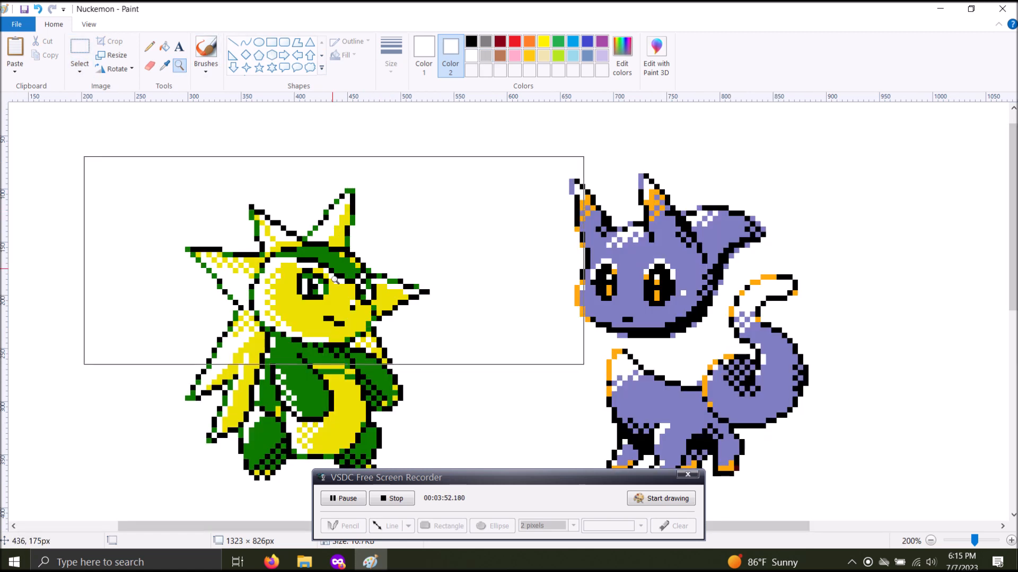
{"action": "scroll", "coordinate": [569, 137], "scroll_direction": "down", "scroll_amount": 3}
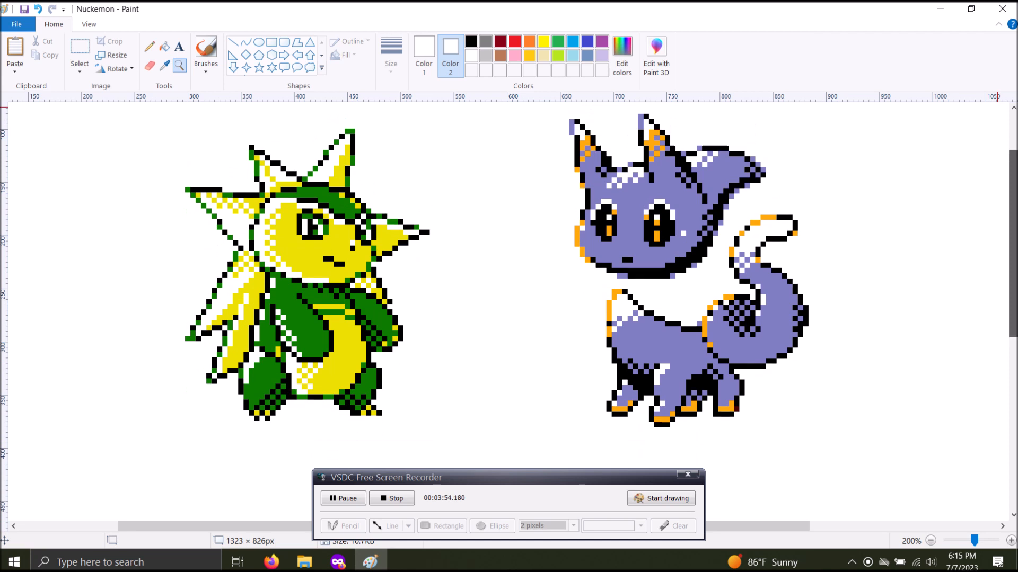
{"action": "left_click", "coordinate": [165, 65]}
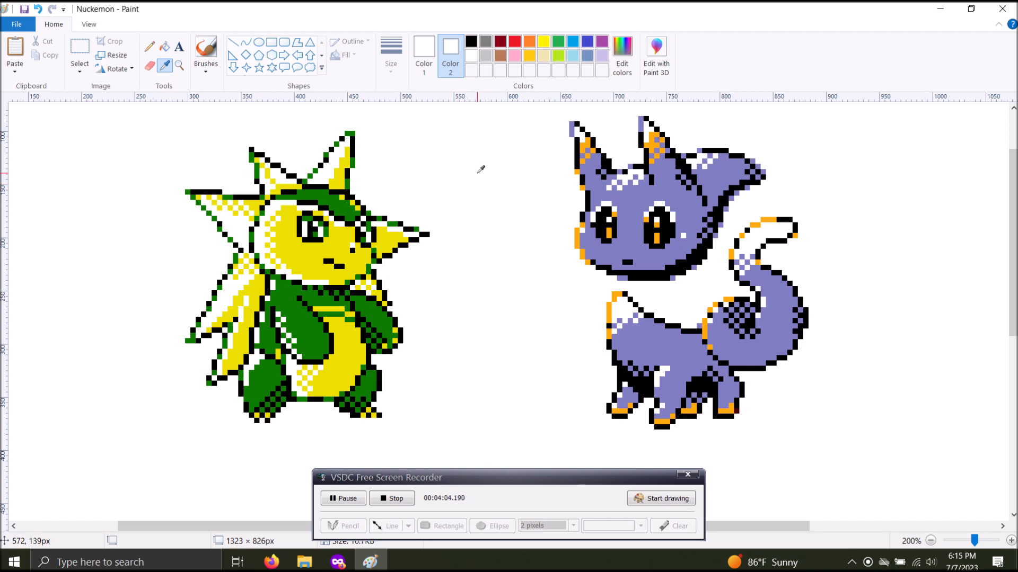
{"action": "left_click", "coordinate": [340, 203]}
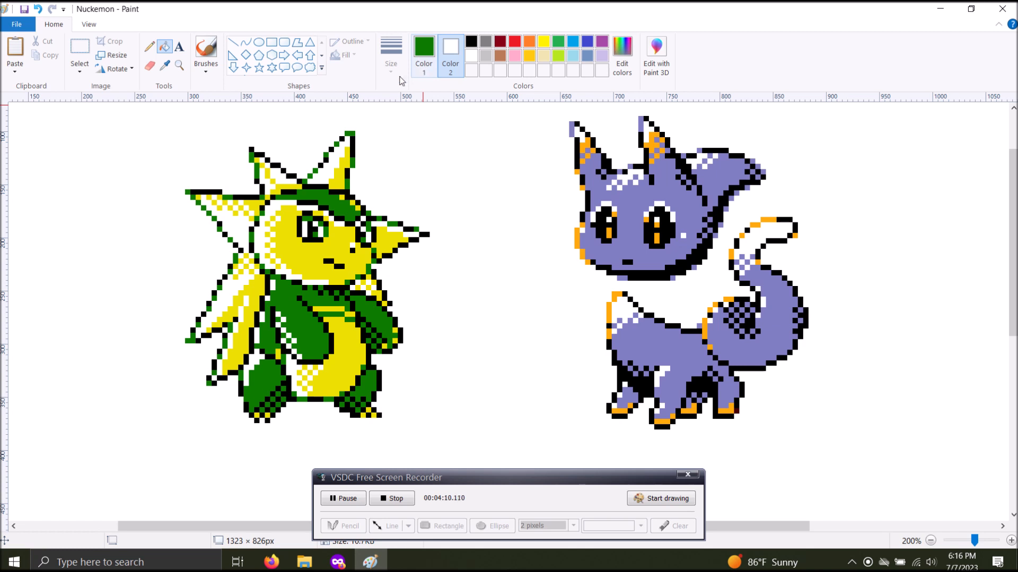
{"action": "left_click", "coordinate": [165, 65]}
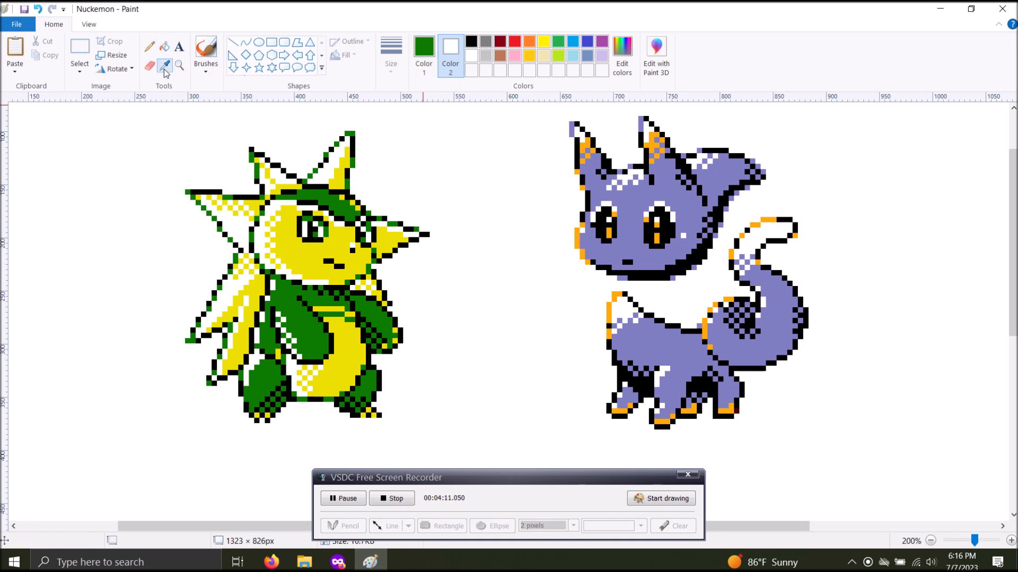
{"action": "right_click", "coordinate": [674, 196]}
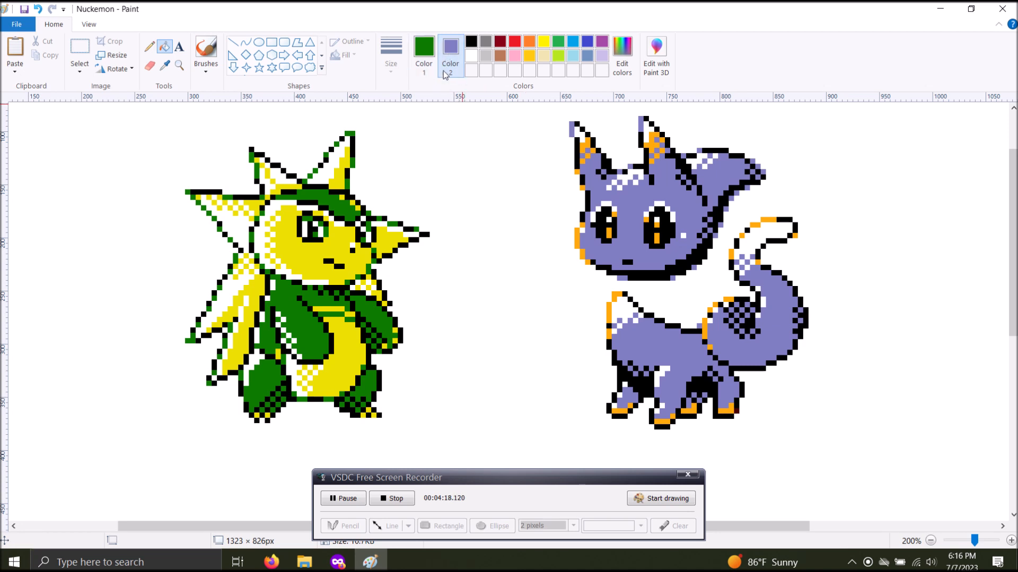
Try replacing the left creature's green with purple using the Eraser's color replacement, and undo the recoloring
{"action": "left_click", "coordinate": [151, 66]}
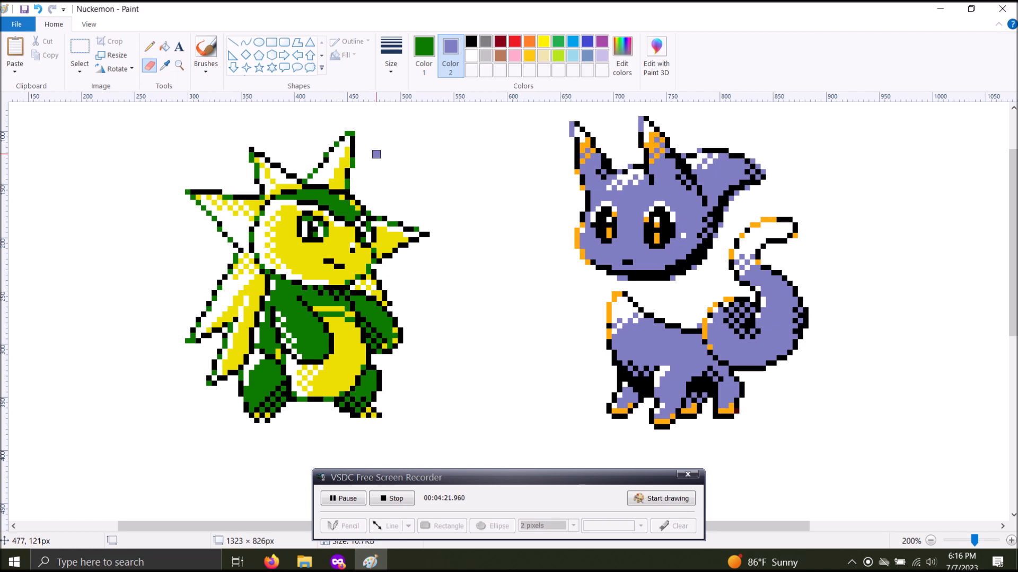
{"action": "mouse_move", "coordinate": [381, 151]}
{"action": "left_mouse_down"}
{"action": "mouse_move", "coordinate": [376, 180]}
{"action": "mouse_move", "coordinate": [328, 192]}
{"action": "mouse_move", "coordinate": [316, 240]}
{"action": "mouse_move", "coordinate": [284, 287]}
{"action": "mouse_move", "coordinate": [335, 341]}
{"action": "mouse_move", "coordinate": [331, 239]}
{"action": "mouse_move", "coordinate": [307, 194]}
{"action": "mouse_move", "coordinate": [213, 267]}
{"action": "left_mouse_up"}
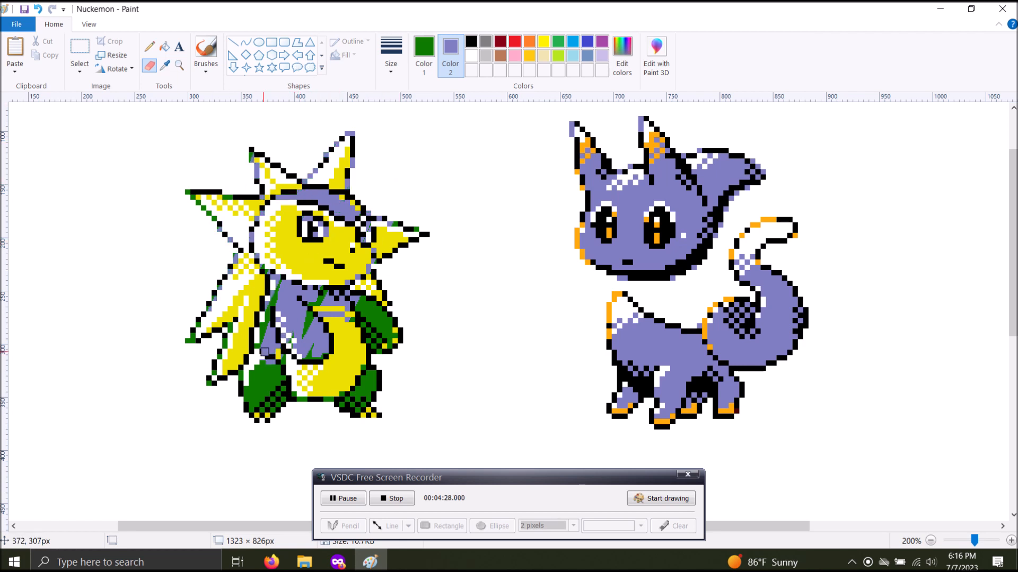
{"action": "mouse_move", "coordinate": [317, 321]}
{"action": "left_mouse_down"}
{"action": "mouse_move", "coordinate": [344, 258]}
{"action": "mouse_move", "coordinate": [329, 188]}
{"action": "mouse_move", "coordinate": [292, 277]}
{"action": "mouse_move", "coordinate": [347, 296]}
{"action": "mouse_move", "coordinate": [371, 318]}
{"action": "mouse_move", "coordinate": [363, 403]}
{"action": "mouse_move", "coordinate": [392, 334]}
{"action": "mouse_move", "coordinate": [316, 300]}
{"action": "left_mouse_up"}
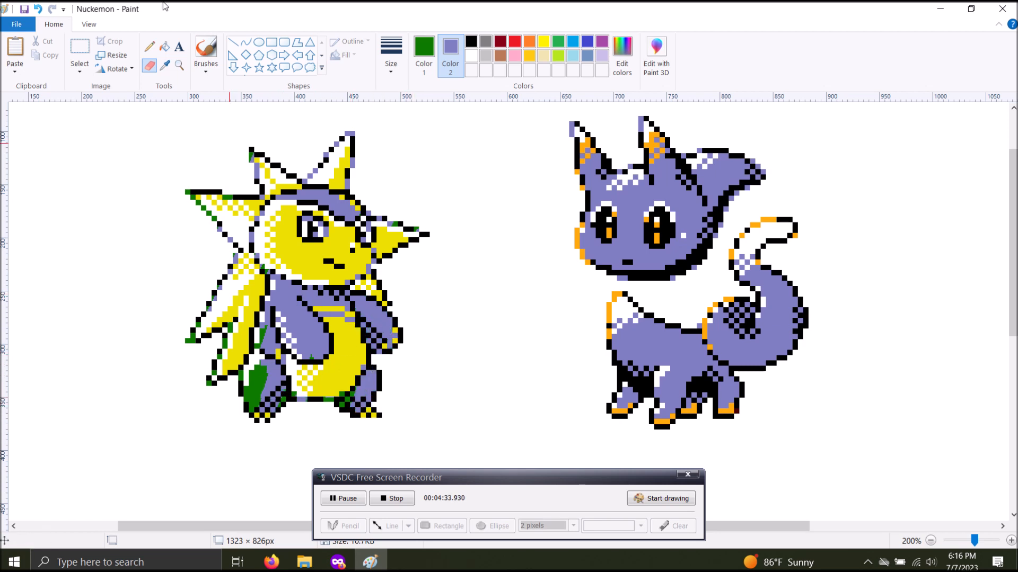
{"action": "left_click", "coordinate": [38, 9]}
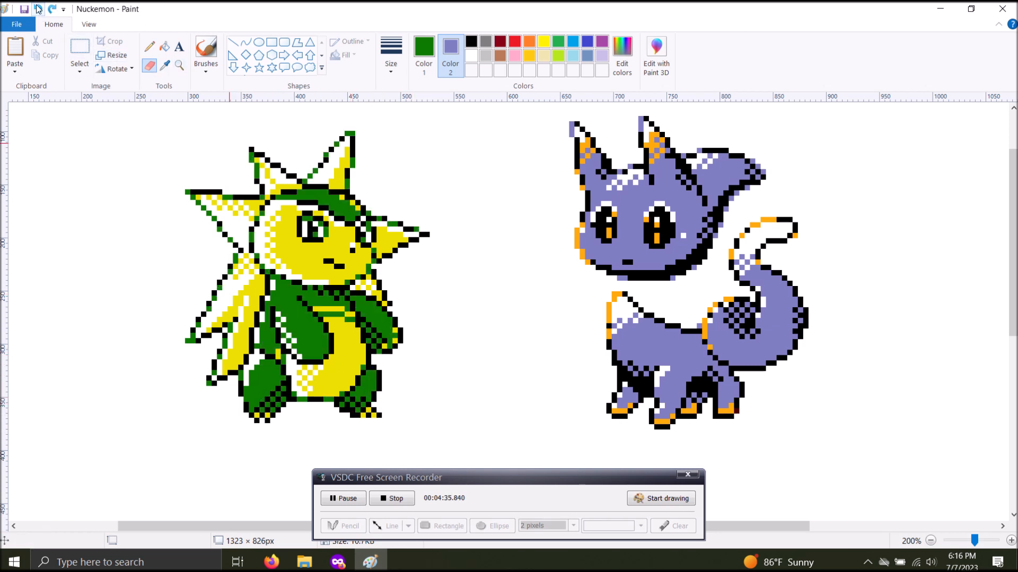
Set Color 2 to red, try replacing the left creature's green with red using the Eraser, and undo the recoloring each time
{"action": "left_click", "coordinate": [517, 41]}
{"action": "mouse_move", "coordinate": [315, 334]}
{"action": "left_mouse_down"}
{"action": "mouse_move", "coordinate": [373, 191]}
{"action": "mouse_move", "coordinate": [268, 371]}
{"action": "mouse_move", "coordinate": [290, 158]}
{"action": "mouse_move", "coordinate": [367, 172]}
{"action": "mouse_move", "coordinate": [385, 420]}
{"action": "mouse_move", "coordinate": [431, 235]}
{"action": "mouse_move", "coordinate": [298, 147]}
{"action": "left_mouse_up"}
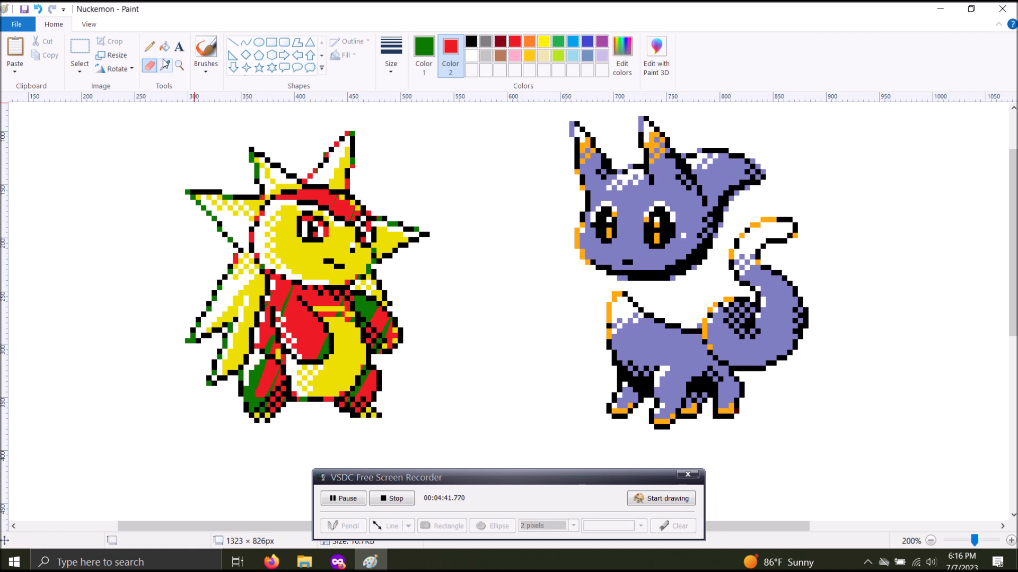
{"action": "key", "text": "ctrl+z"}
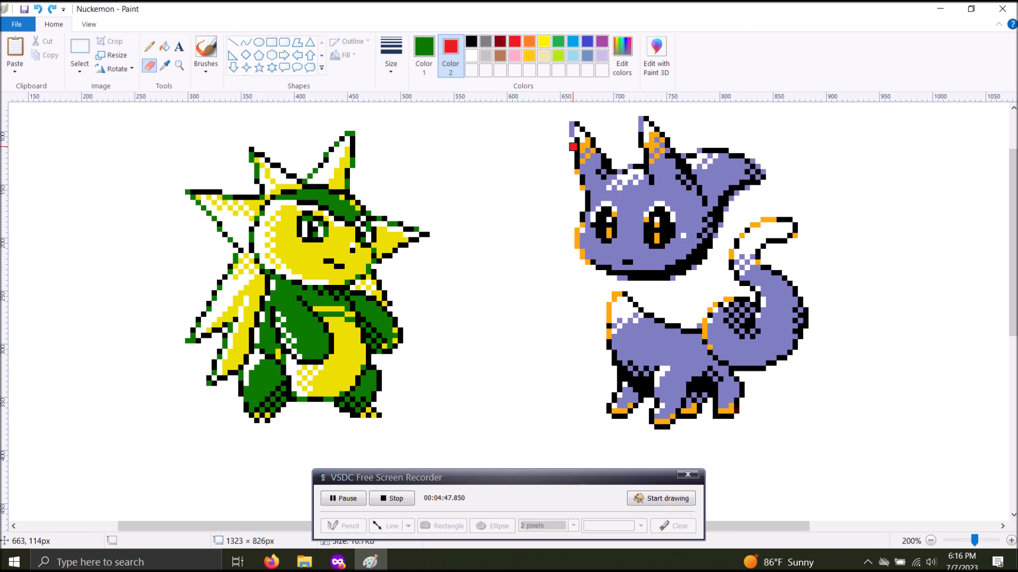
{"action": "mouse_move", "coordinate": [326, 197]}
{"action": "left_mouse_down"}
{"action": "mouse_move", "coordinate": [296, 321]}
{"action": "mouse_move", "coordinate": [268, 329]}
{"action": "mouse_move", "coordinate": [292, 194]}
{"action": "mouse_move", "coordinate": [318, 334]}
{"action": "mouse_move", "coordinate": [368, 390]}
{"action": "mouse_move", "coordinate": [387, 326]}
{"action": "mouse_move", "coordinate": [232, 457]}
{"action": "mouse_move", "coordinate": [303, 230]}
{"action": "mouse_move", "coordinate": [277, 226]}
{"action": "mouse_move", "coordinate": [285, 128]}
{"action": "mouse_move", "coordinate": [319, 318]}
{"action": "left_mouse_up"}
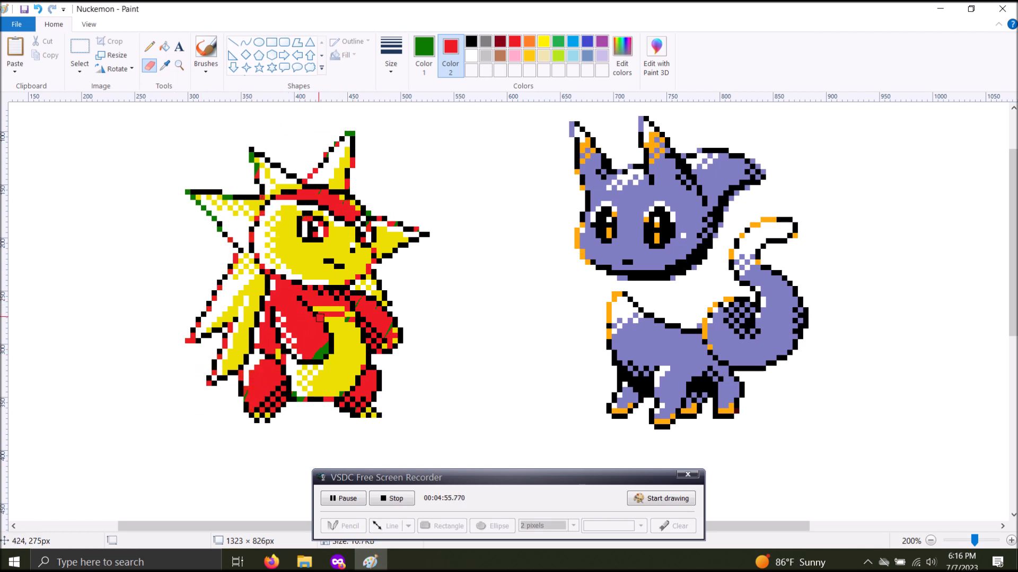
{"action": "key", "text": "ctrl+z"}
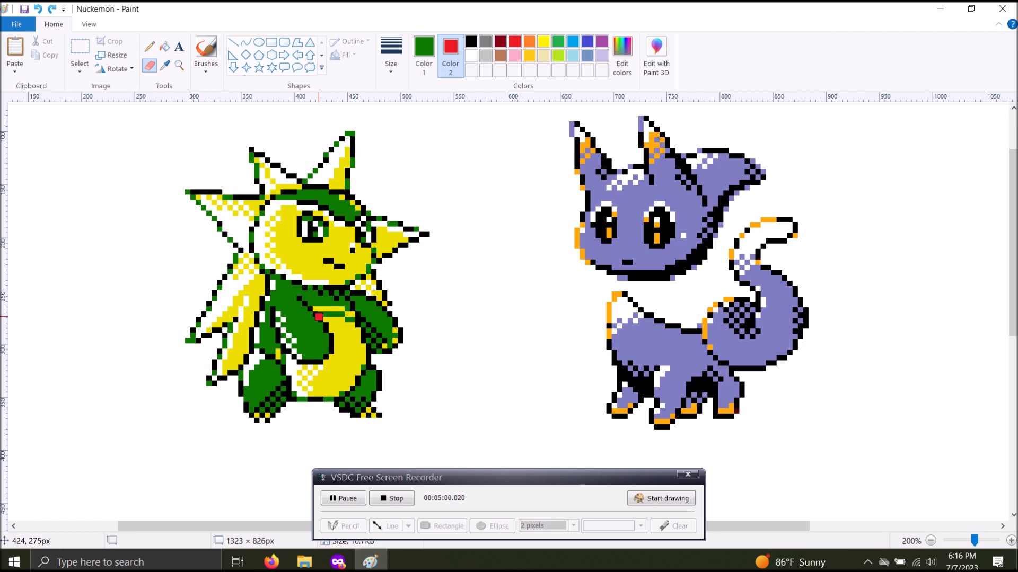
Set the Eraser to its thickest preset size, try replacing the left creature's green with red, and undo the recoloring
{"action": "left_click", "coordinate": [393, 74]}
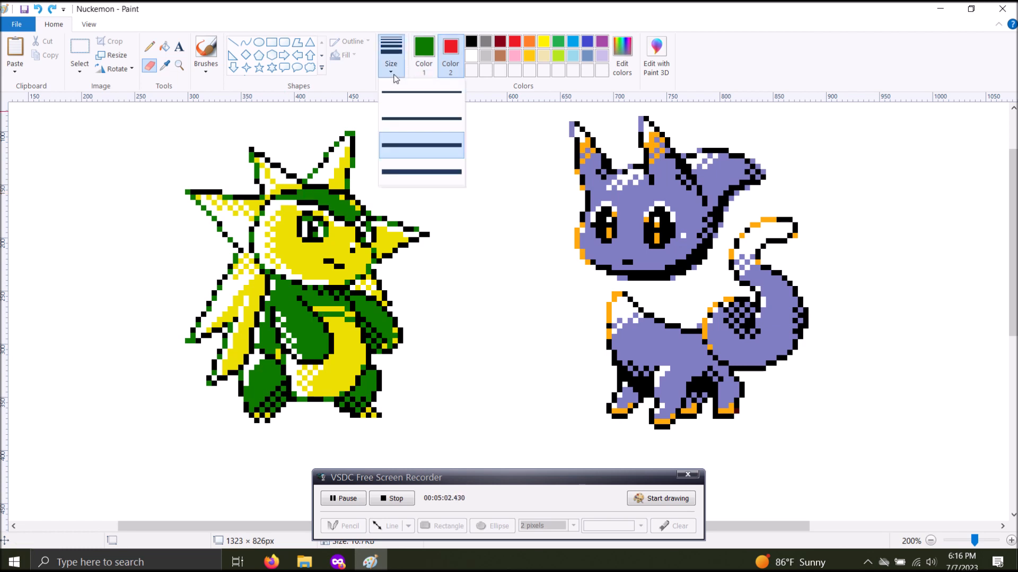
{"action": "left_click", "coordinate": [446, 174]}
{"action": "left_click_drag", "start_coordinate": [363, 221], "coordinate": [311, 229]}
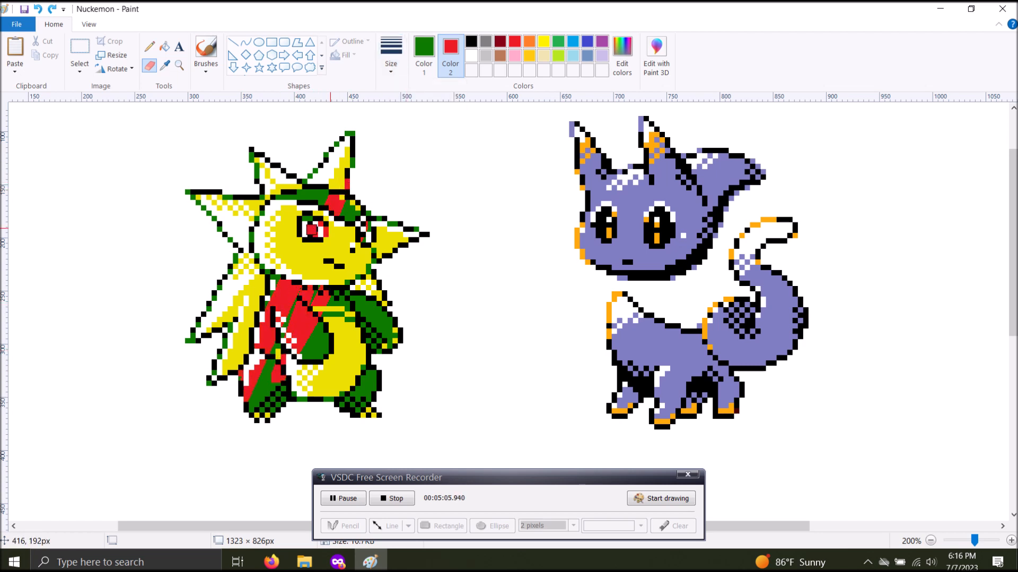
{"action": "key", "text": "ctrl+z"}
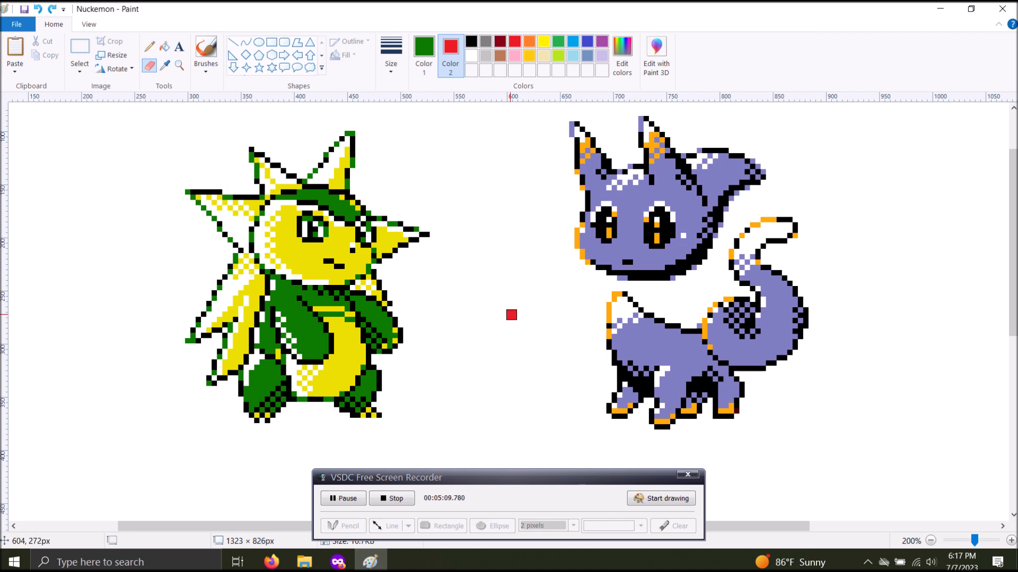
Search Windows for "on screen", open the On-Screen Keyboard, and return focus to Paint
{"action": "left_click", "coordinate": [104, 567]}
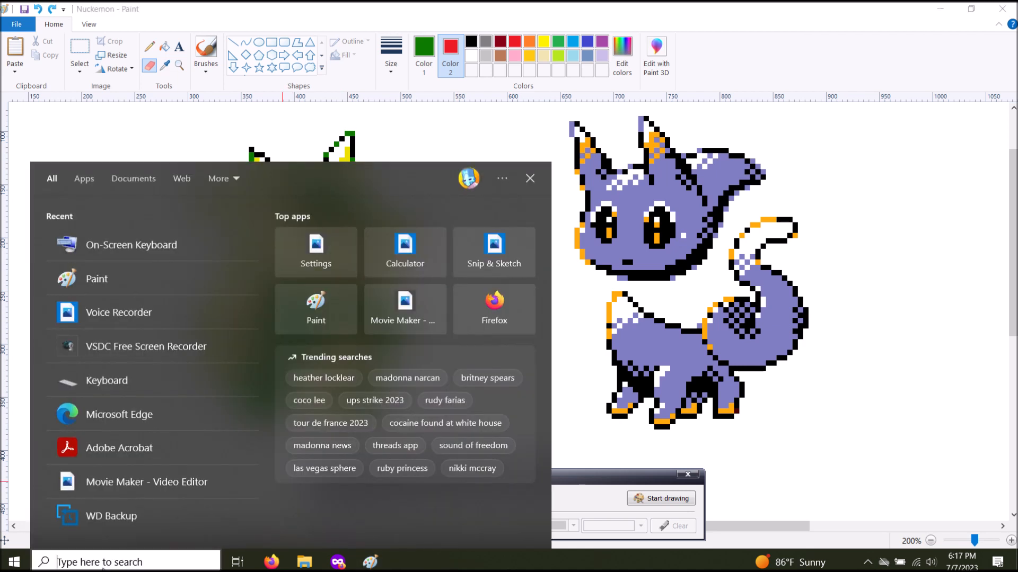
{"action": "type", "text": "on screen"}
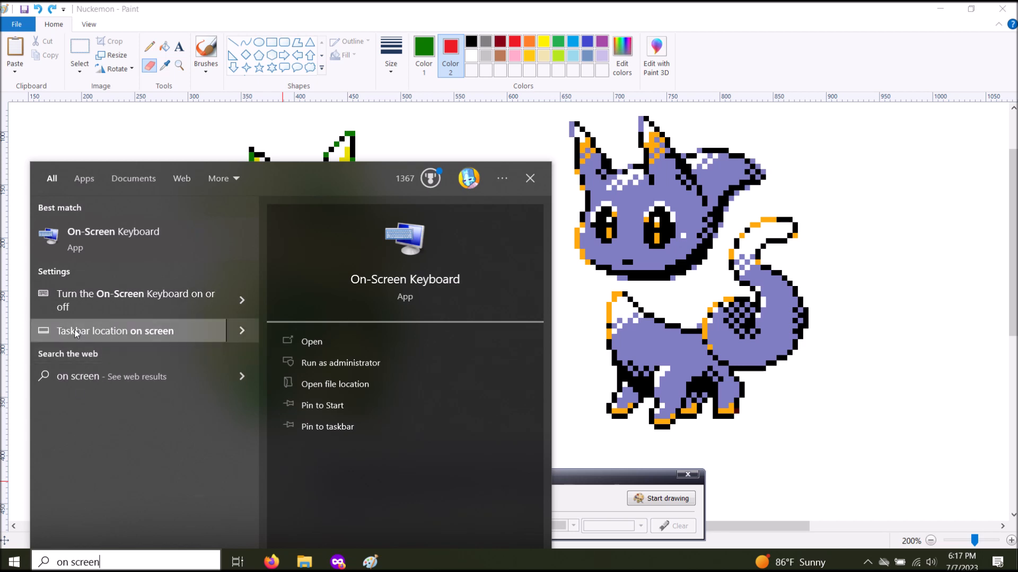
{"action": "left_click", "coordinate": [123, 231]}
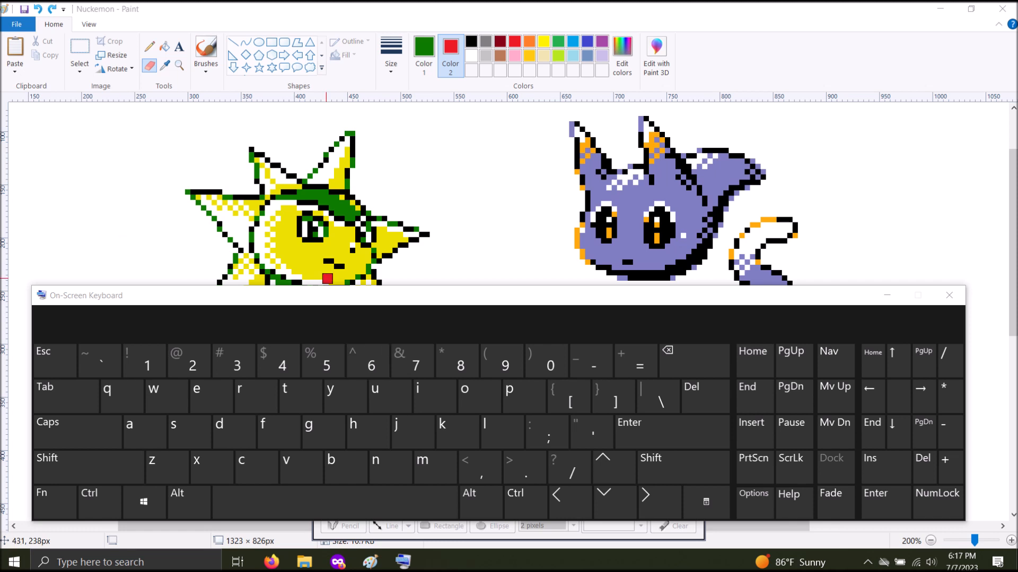
{"action": "left_click", "coordinate": [876, 22]}
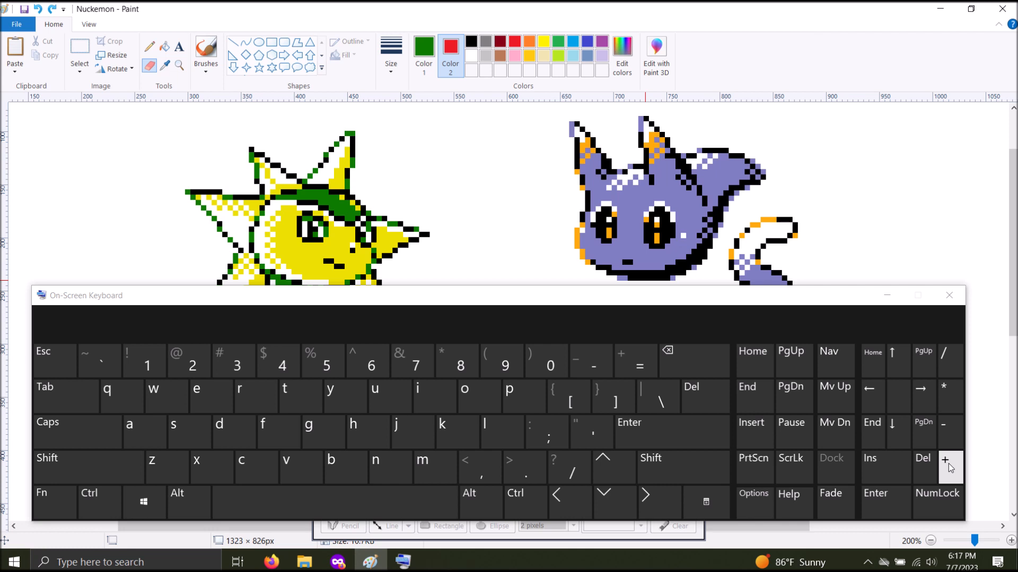
Enlarge the Eraser beyond its preset sizes, shrink it, enlarge it again, and close the On-Screen Keyboard
{"action": "key", "text": "ctrl"}
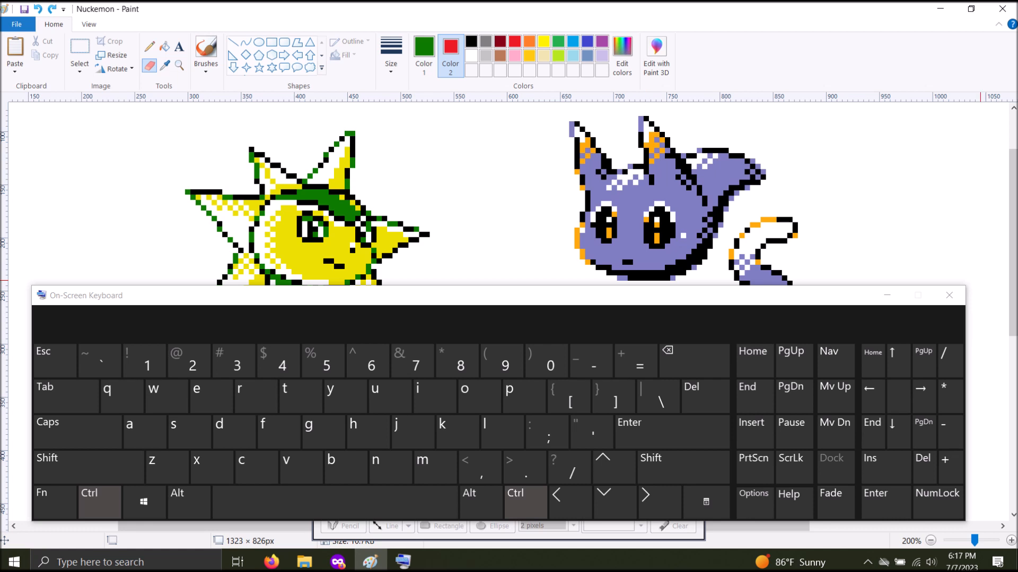
{"action": "left_click", "coordinate": [945, 479]}
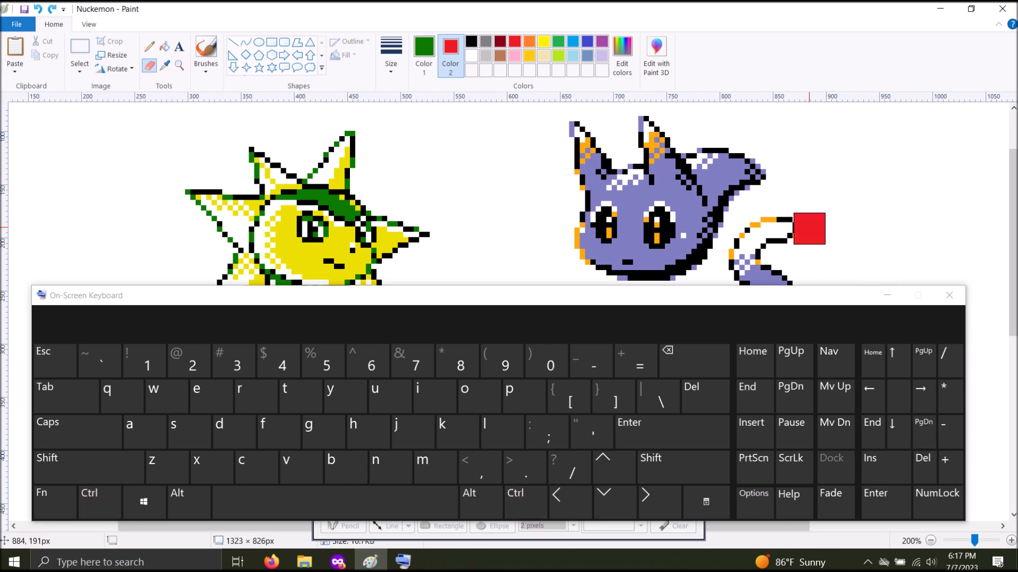
{"action": "key", "text": "ctrl"}
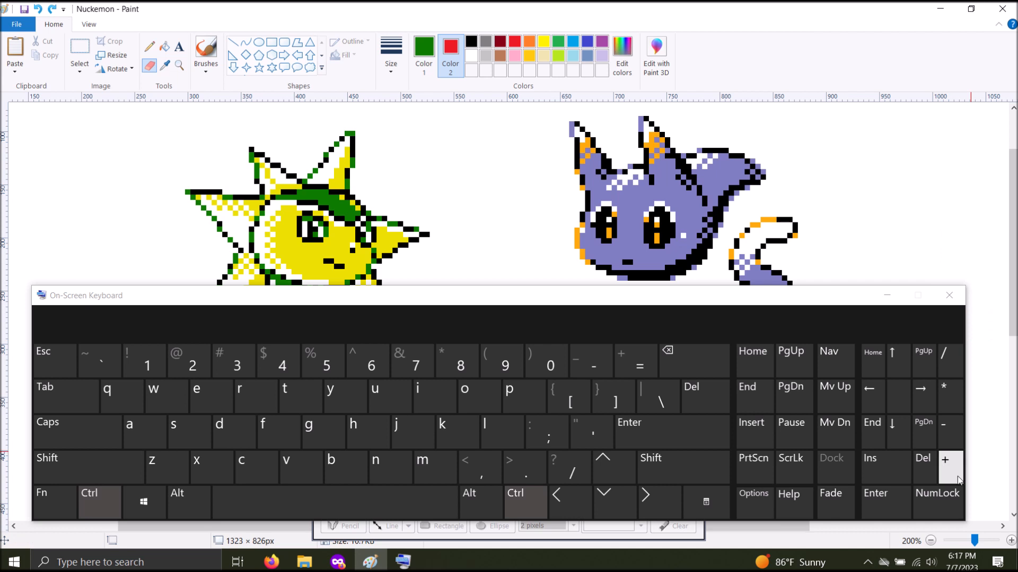
{"action": "left_click", "coordinate": [950, 481]}
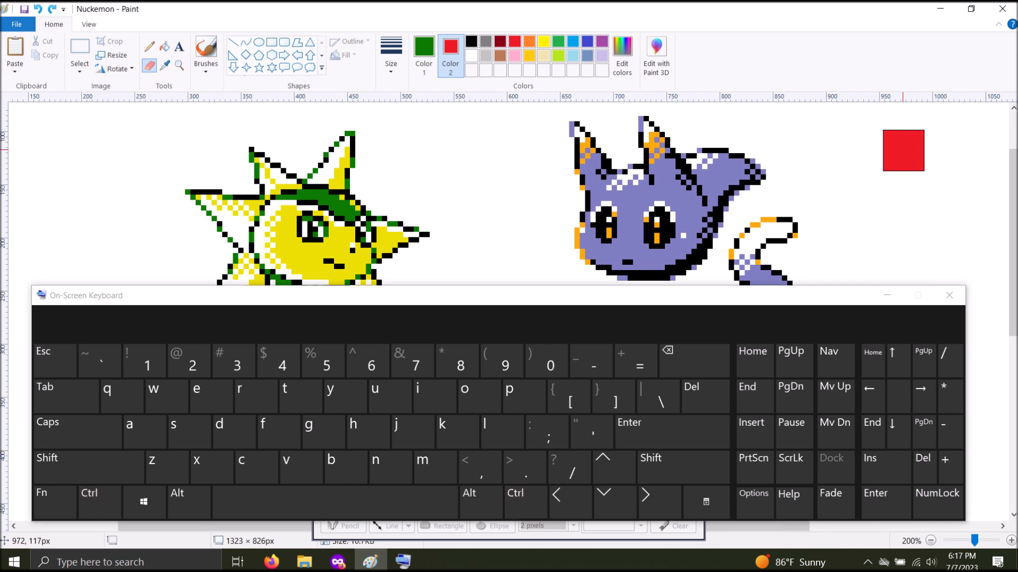
{"action": "key", "text": "ctrl"}
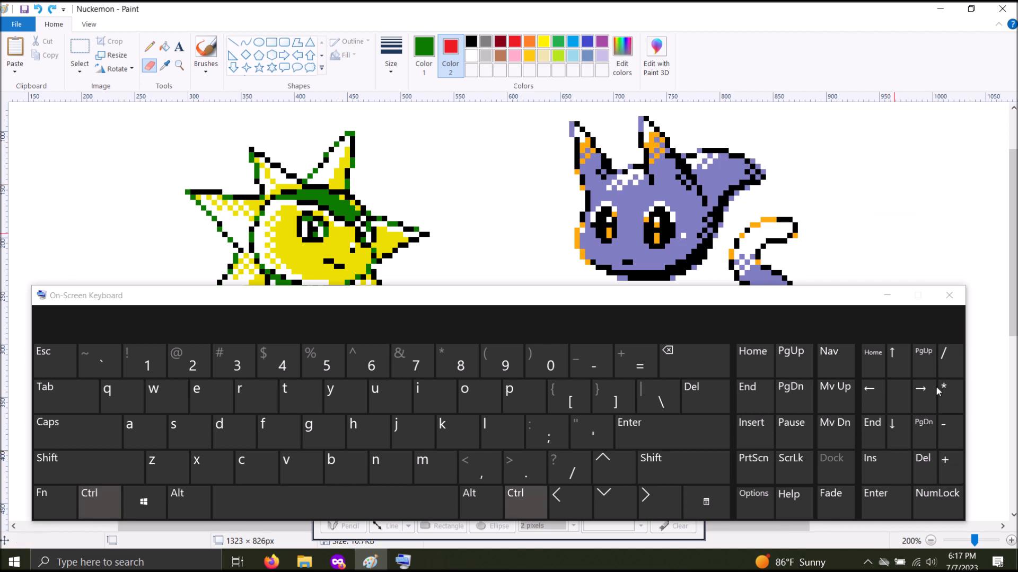
{"action": "left_click", "coordinate": [950, 443]}
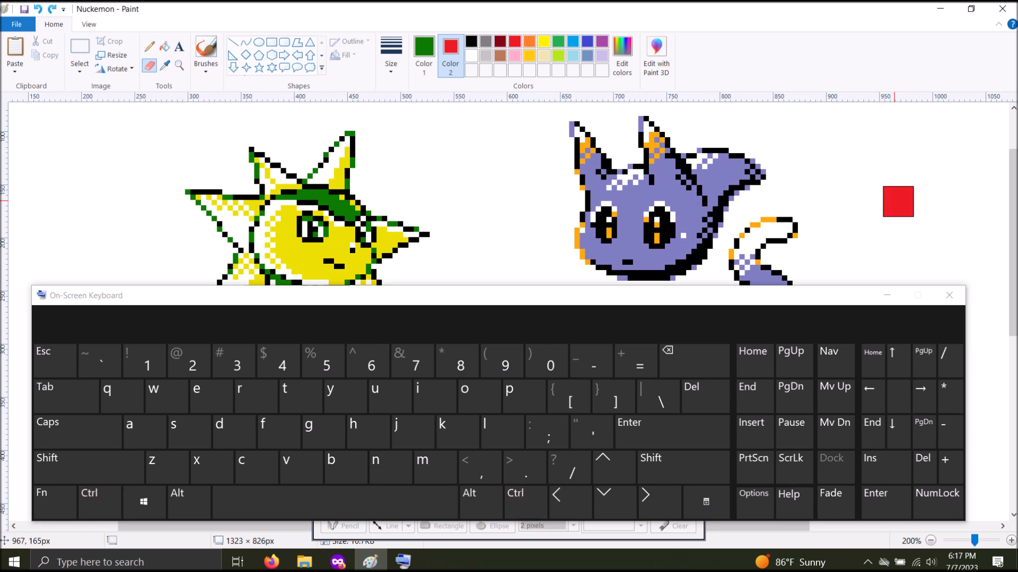
{"action": "key", "text": "ctrl"}
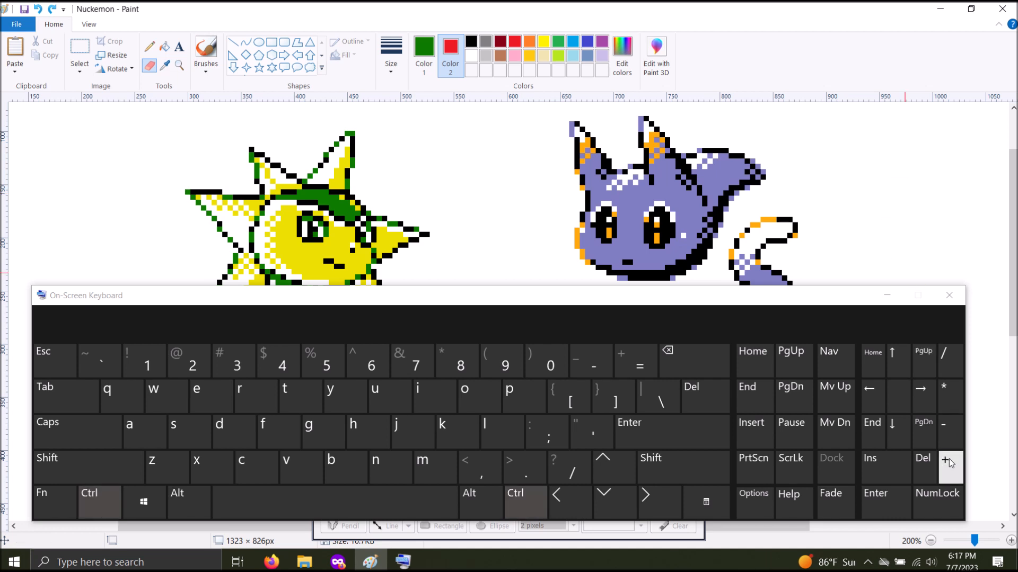
{"action": "left_click", "coordinate": [950, 463]}
{"action": "left_click", "coordinate": [949, 295]}
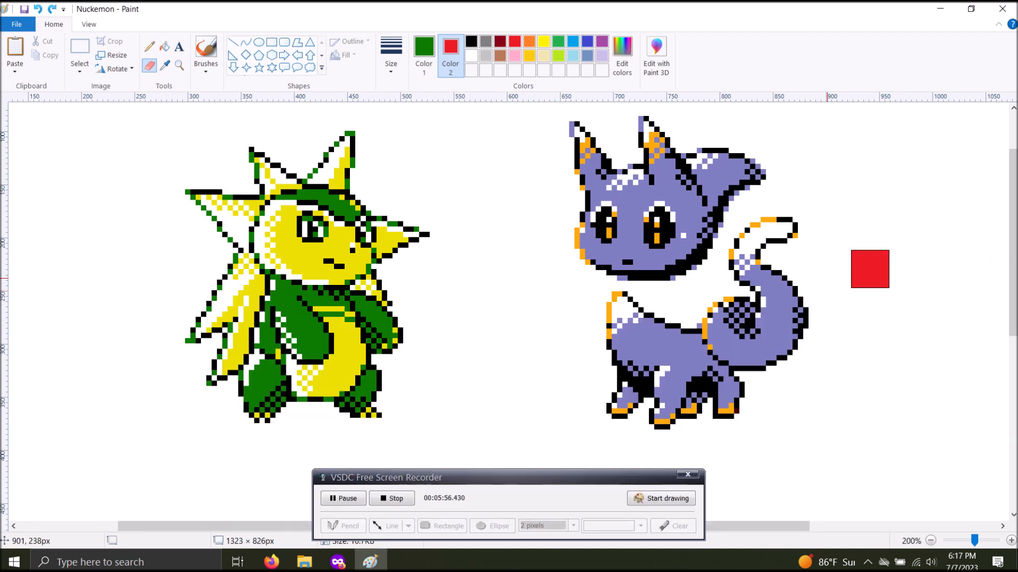
Sample the right creature's purple as Color 1, set Color 2 to light pink, and replace all its purple with pink using the Eraser
{"action": "left_click", "coordinate": [166, 66]}
{"action": "left_click", "coordinate": [619, 202]}
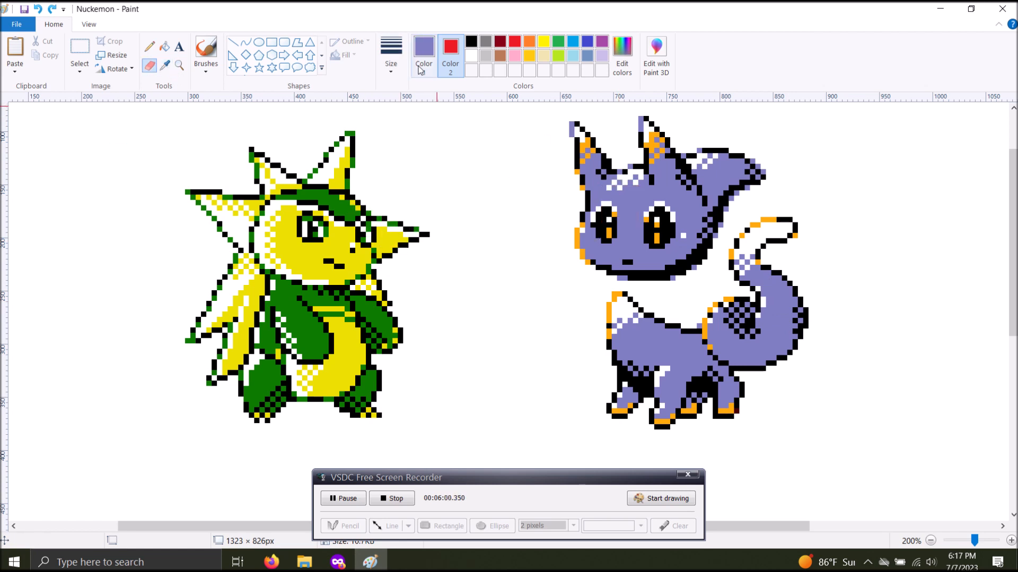
{"action": "left_click", "coordinate": [514, 55]}
{"action": "left_click_drag", "start_coordinate": [588, 140], "coordinate": [553, 233]}
{"action": "mouse_move", "coordinate": [541, 281]}
{"action": "left_mouse_down"}
{"action": "mouse_move", "coordinate": [573, 313]}
{"action": "mouse_move", "coordinate": [578, 437]}
{"action": "mouse_move", "coordinate": [716, 238]}
{"action": "mouse_move", "coordinate": [806, 273]}
{"action": "mouse_move", "coordinate": [788, 345]}
{"action": "left_mouse_up"}
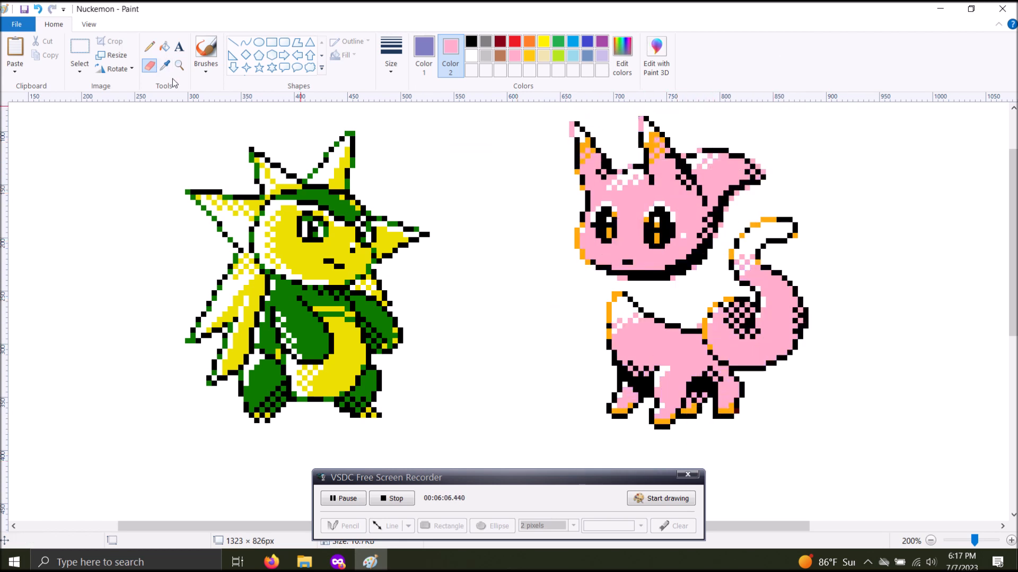
Sample the right creature's orange as Color 1, set Color 2 to red, and replace all its orange with red using the Eraser
{"action": "left_click", "coordinate": [165, 65]}
{"action": "left_click", "coordinate": [589, 143]}
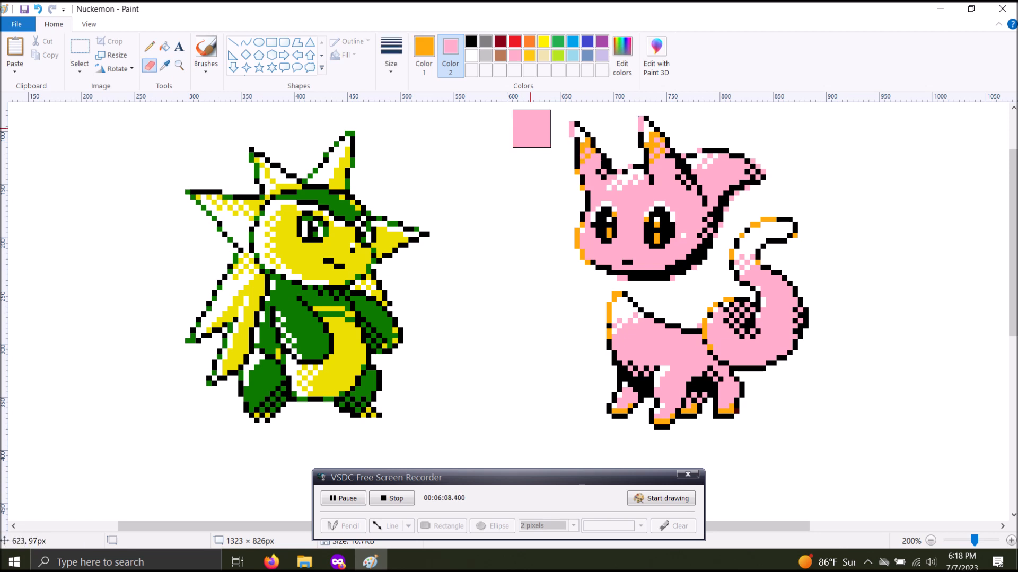
{"action": "right_click", "coordinate": [511, 41]}
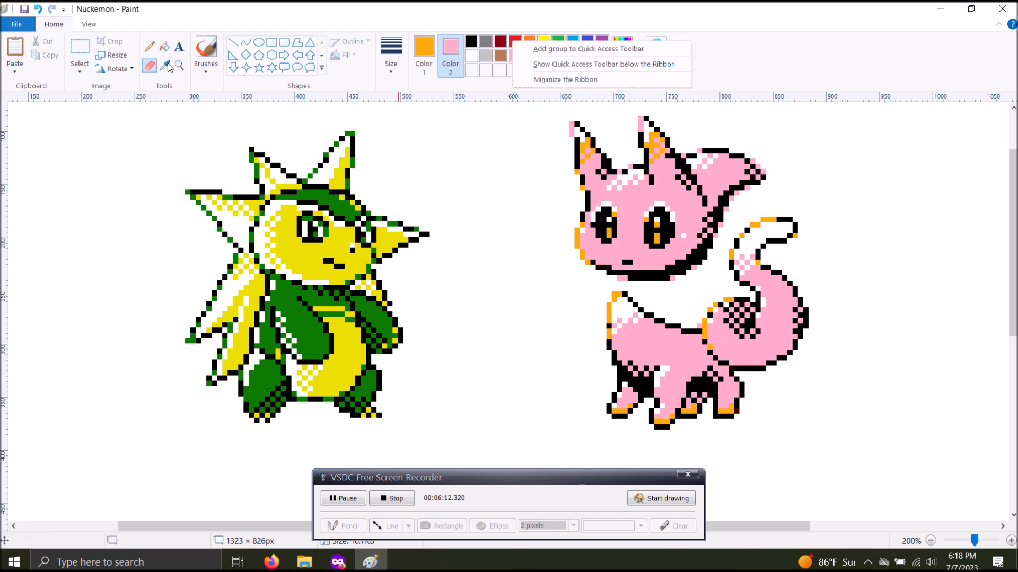
{"action": "left_click", "coordinate": [515, 41]}
{"action": "mouse_move", "coordinate": [578, 159]}
{"action": "left_mouse_down"}
{"action": "mouse_move", "coordinate": [568, 167]}
{"action": "mouse_move", "coordinate": [636, 171]}
{"action": "mouse_move", "coordinate": [596, 335]}
{"action": "mouse_move", "coordinate": [731, 392]}
{"action": "mouse_move", "coordinate": [613, 360]}
{"action": "mouse_move", "coordinate": [774, 314]}
{"action": "mouse_move", "coordinate": [477, 280]}
{"action": "left_mouse_up"}
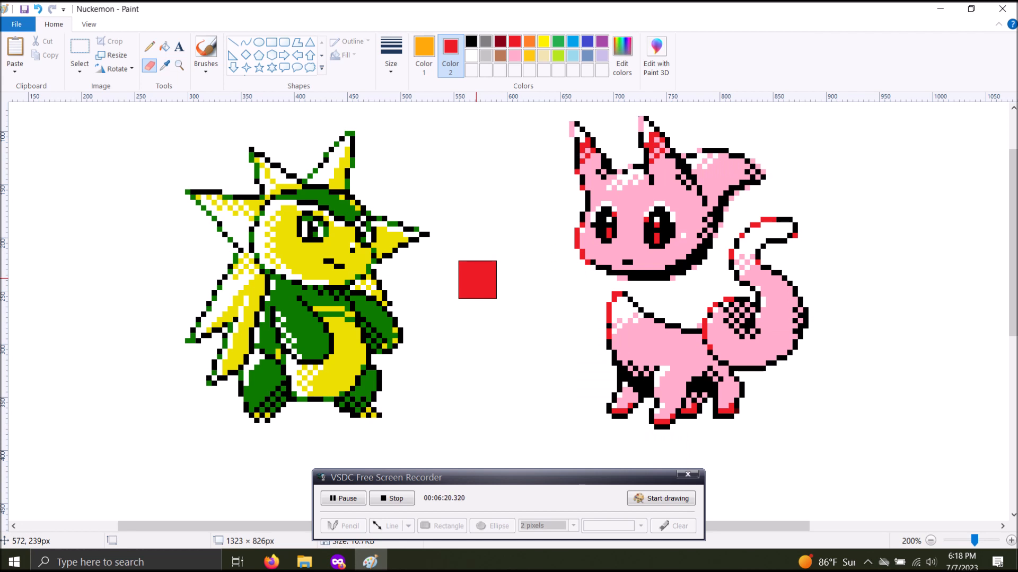
Sample the left creature's yellow as Color 1 and replace it with red using the Eraser
{"action": "left_click", "coordinate": [165, 64]}
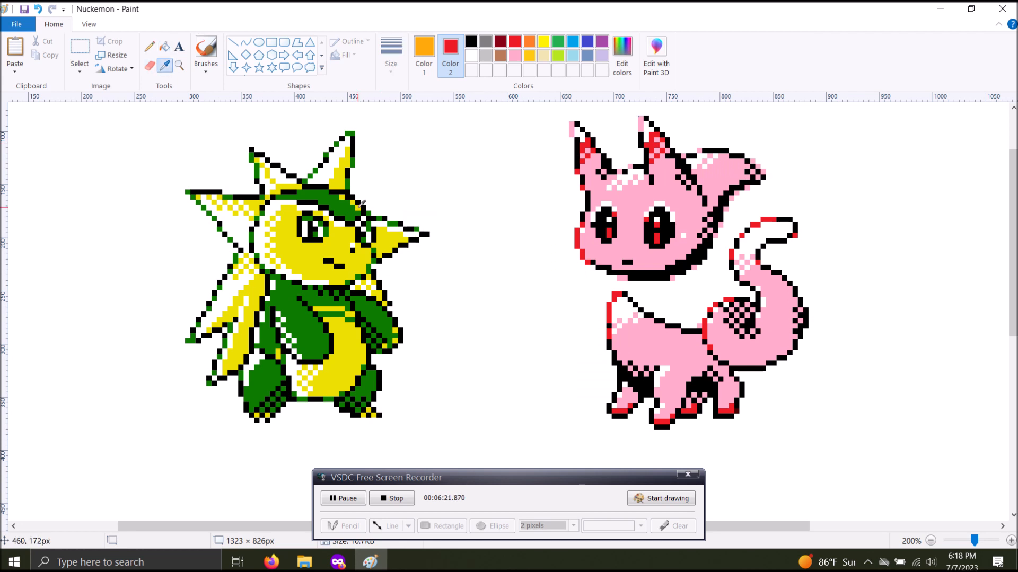
{"action": "left_click", "coordinate": [343, 168]}
{"action": "mouse_move", "coordinate": [377, 143]}
{"action": "left_mouse_down"}
{"action": "mouse_move", "coordinate": [209, 463]}
{"action": "mouse_move", "coordinate": [368, 229]}
{"action": "mouse_move", "coordinate": [368, 354]}
{"action": "mouse_move", "coordinate": [266, 306]}
{"action": "mouse_move", "coordinate": [344, 93]}
{"action": "left_mouse_up"}
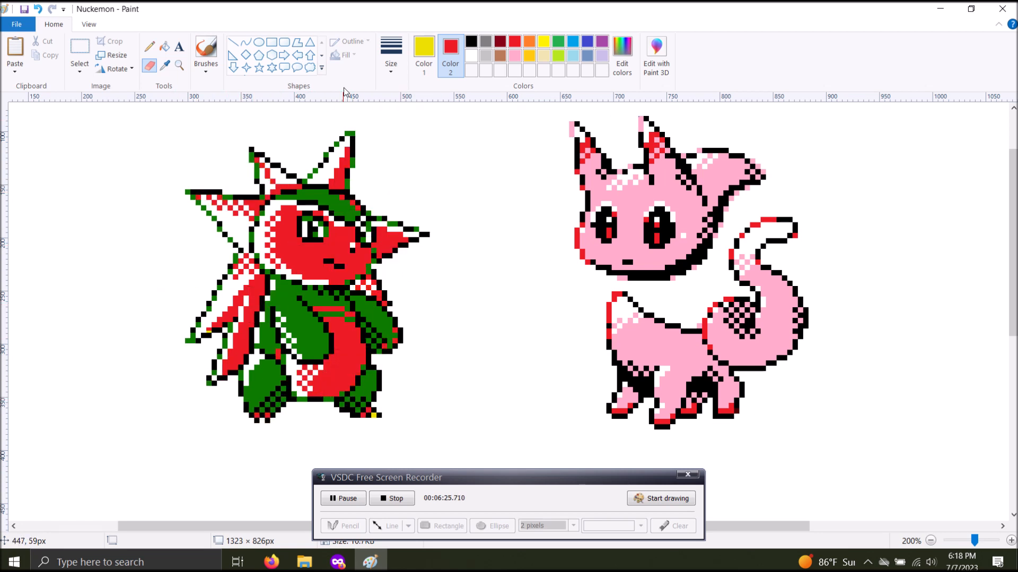
Sample the left creature's green as Color 1, set Color 2 to yellow, and replace the green with yellow using the Eraser
{"action": "left_click", "coordinate": [165, 65]}
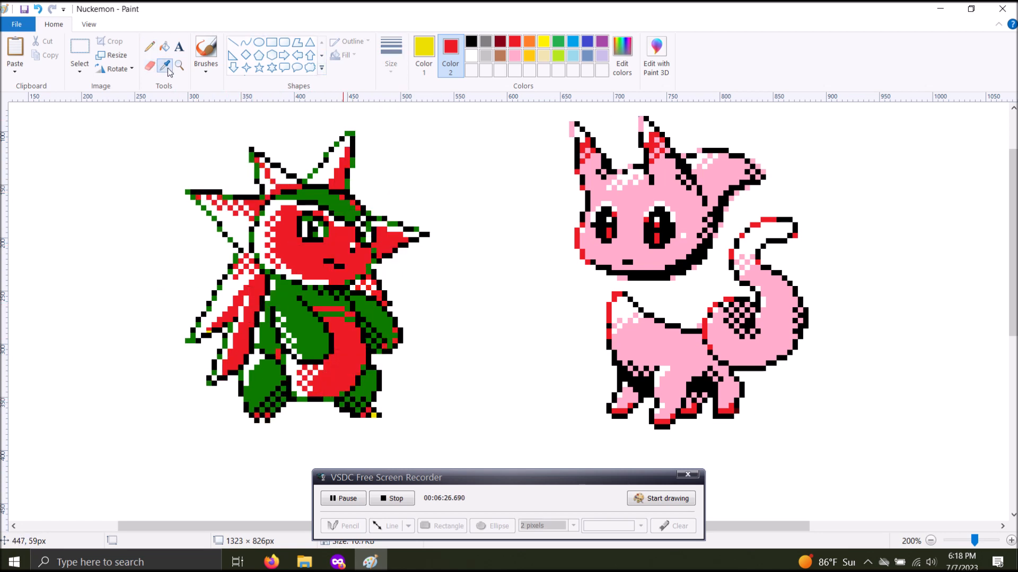
{"action": "left_click", "coordinate": [341, 202]}
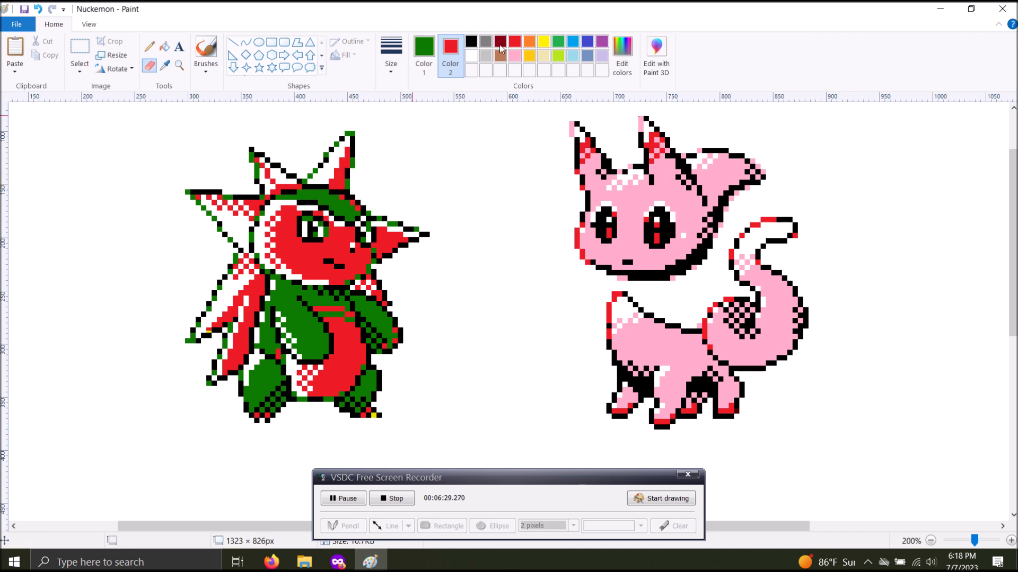
{"action": "left_click", "coordinate": [539, 47]}
{"action": "mouse_move", "coordinate": [323, 244]}
{"action": "left_mouse_down"}
{"action": "mouse_move", "coordinate": [201, 415]}
{"action": "mouse_move", "coordinate": [301, 192]}
{"action": "mouse_move", "coordinate": [211, 389]}
{"action": "mouse_move", "coordinate": [416, 205]}
{"action": "mouse_move", "coordinate": [361, 338]}
{"action": "mouse_move", "coordinate": [390, 349]}
{"action": "mouse_move", "coordinate": [423, 342]}
{"action": "mouse_move", "coordinate": [432, 437]}
{"action": "left_mouse_up"}
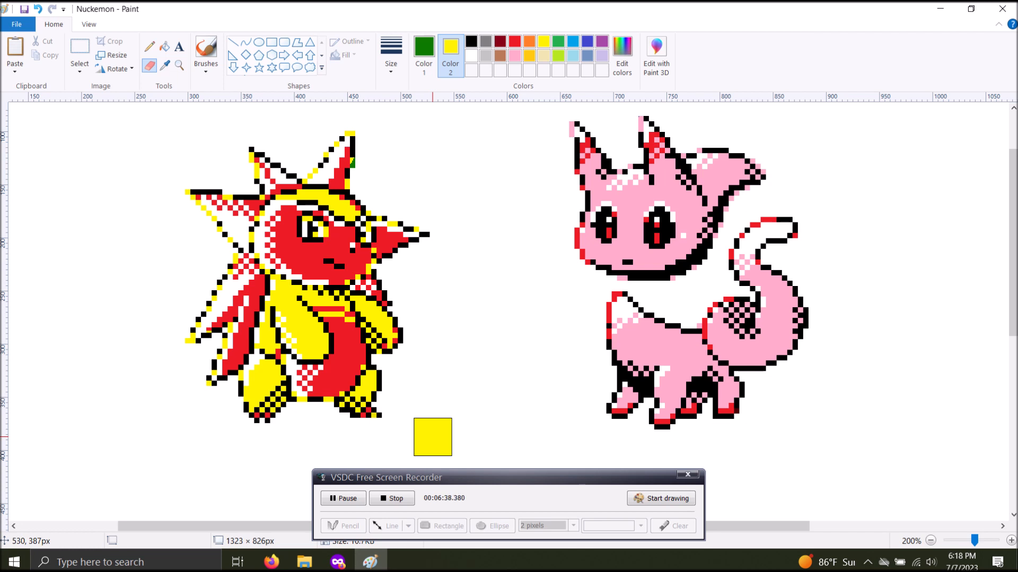
Undo the recolorings so both creatures regain their original colors
{"action": "key", "text": "ctrl+z"}
{"action": "key", "text": "ctrl+z"}
{"action": "key", "text": "ctrl+z"}
{"action": "key", "text": "ctrl+z"}
{"action": "key", "text": "ctrl+z"}
{"action": "key", "text": "ctrl+z"}
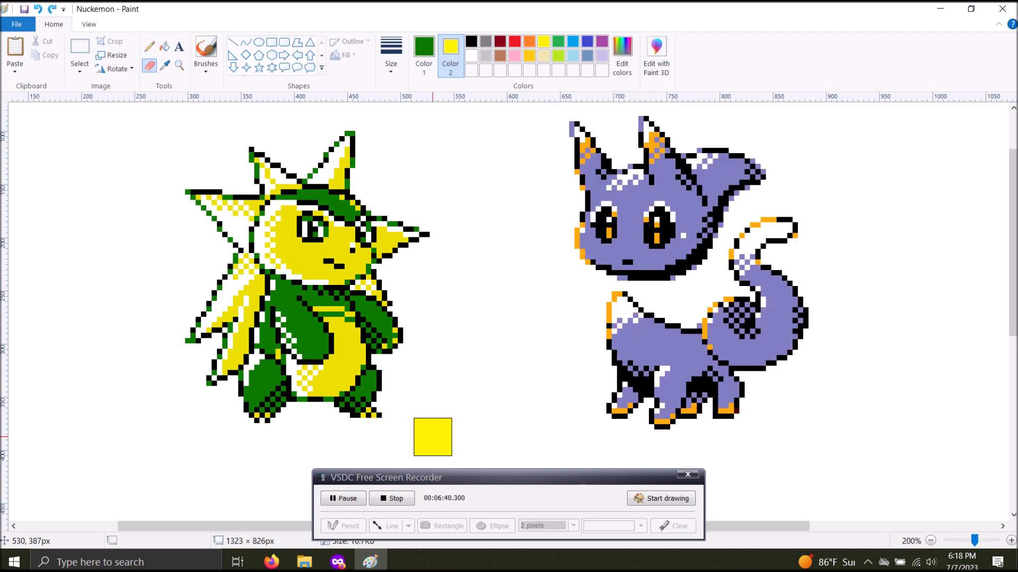
Crop the image to a rectangle of about 350 × 422 px around the left creature
{"action": "left_click", "coordinate": [930, 541]}
{"action": "left_click_drag", "start_coordinate": [1013, 392], "coordinate": [1013, 345]}
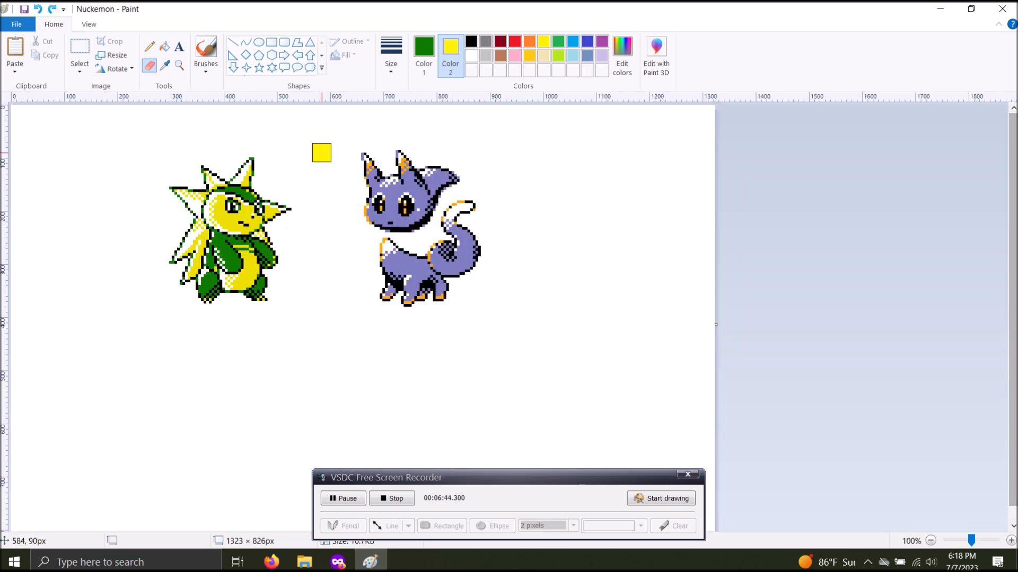
{"action": "left_click", "coordinate": [74, 49]}
{"action": "left_click_drag", "start_coordinate": [138, 128], "coordinate": [325, 352]}
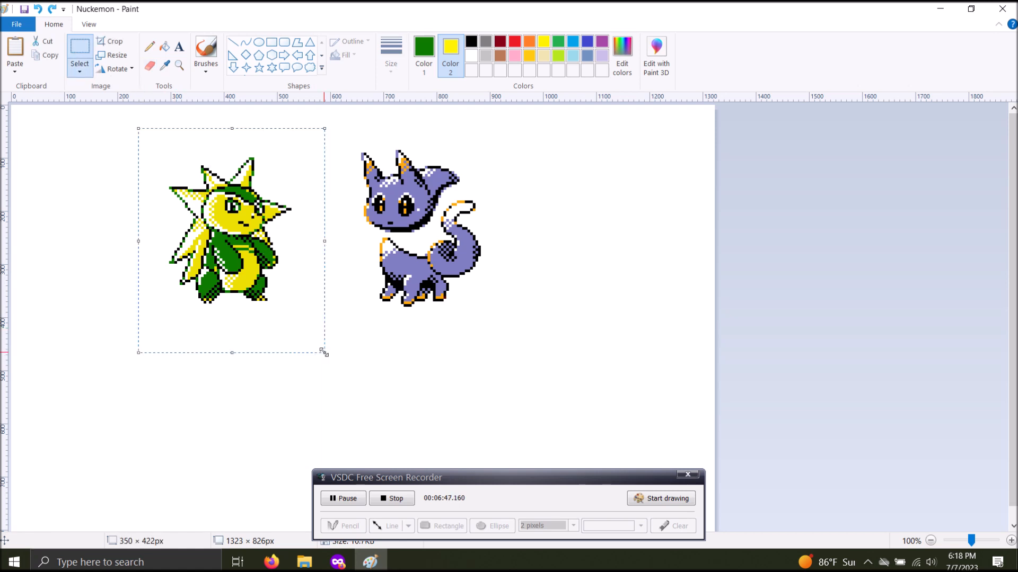
{"action": "left_click", "coordinate": [115, 42]}
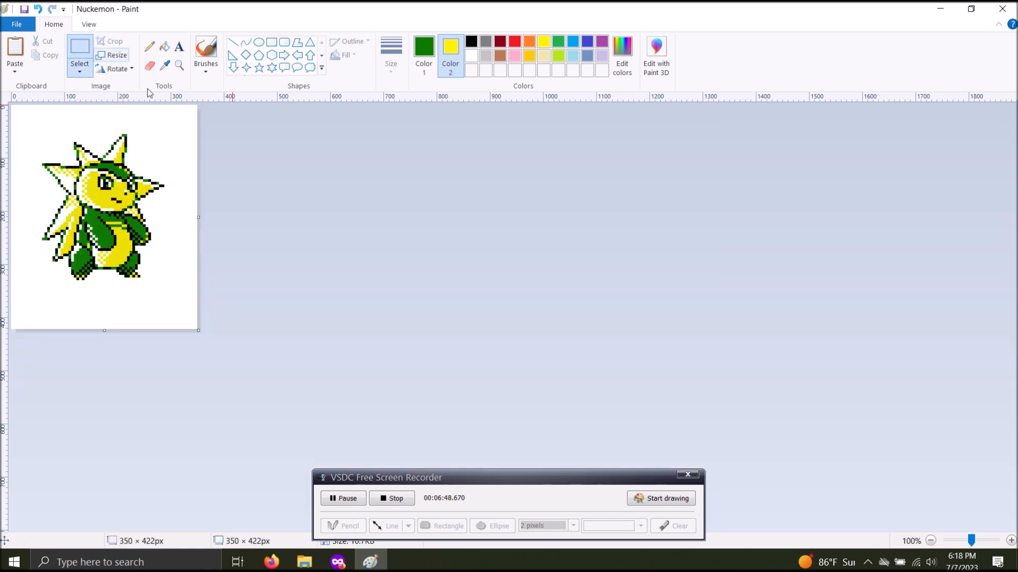
Resize the whole cropped image to 300 percent with the aspect ratio maintained
{"action": "left_click", "coordinate": [930, 540]}
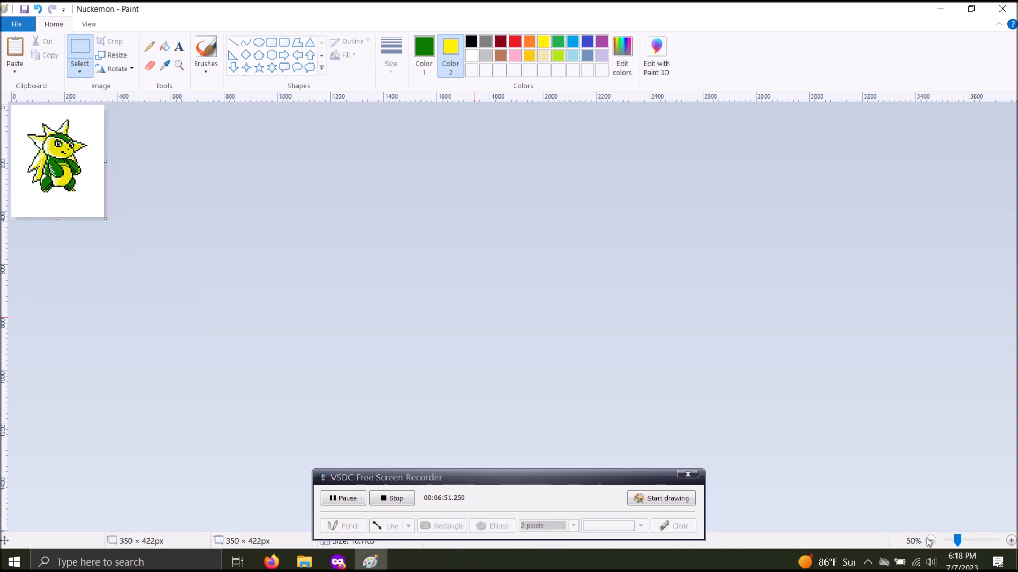
{"action": "left_click", "coordinate": [109, 56]}
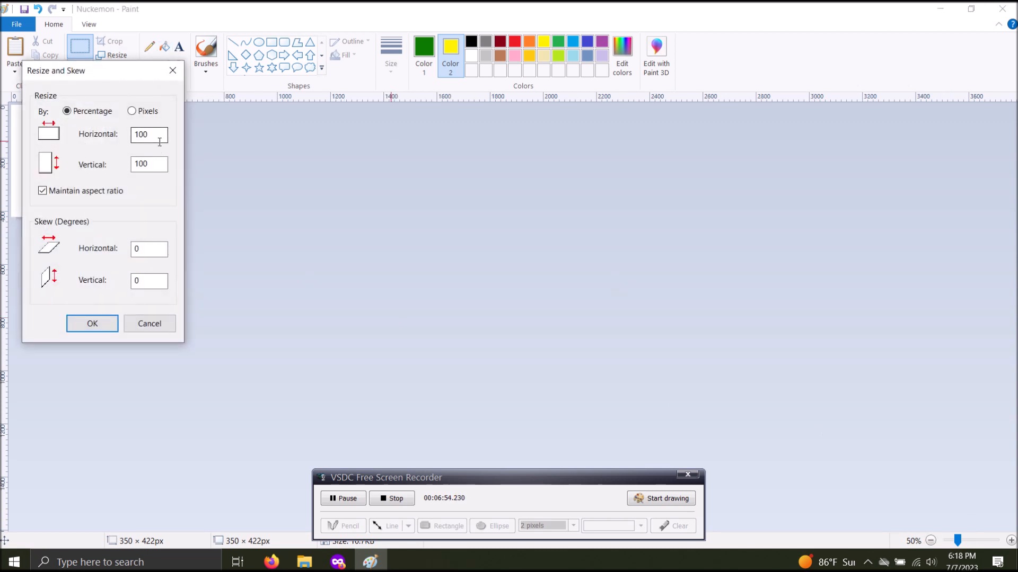
{"action": "type", "text": "300"}
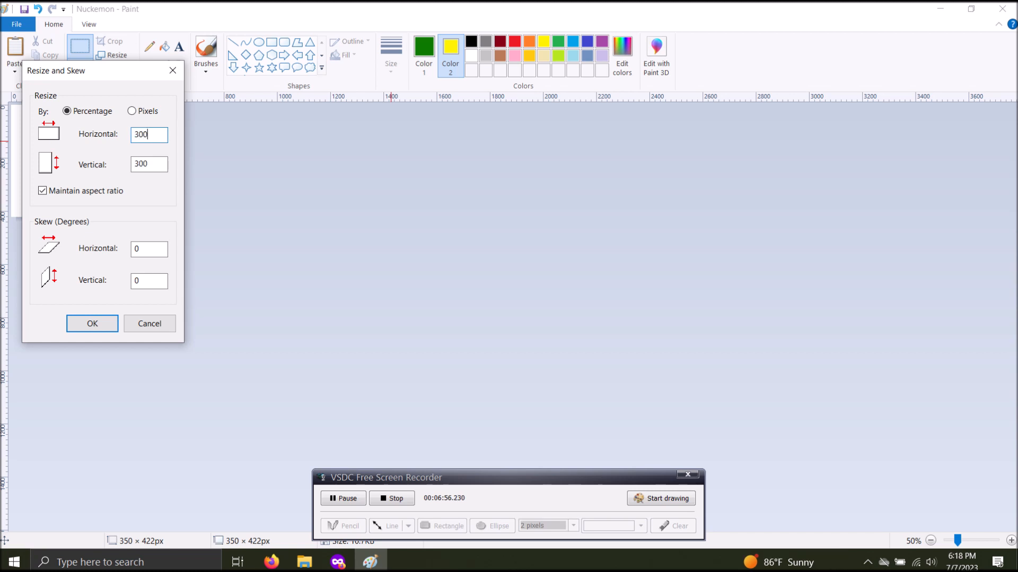
{"action": "key", "text": "Return"}
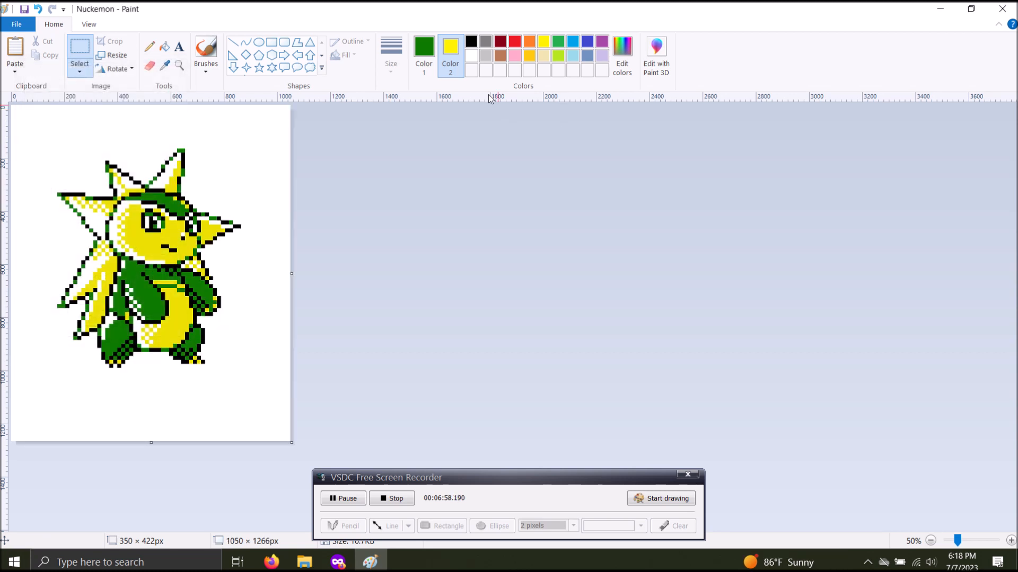
Magnify the enlarged creature to 500% and examine the corners where its pixel blocks meet for resizing artifacts
{"action": "left_click", "coordinate": [180, 65]}
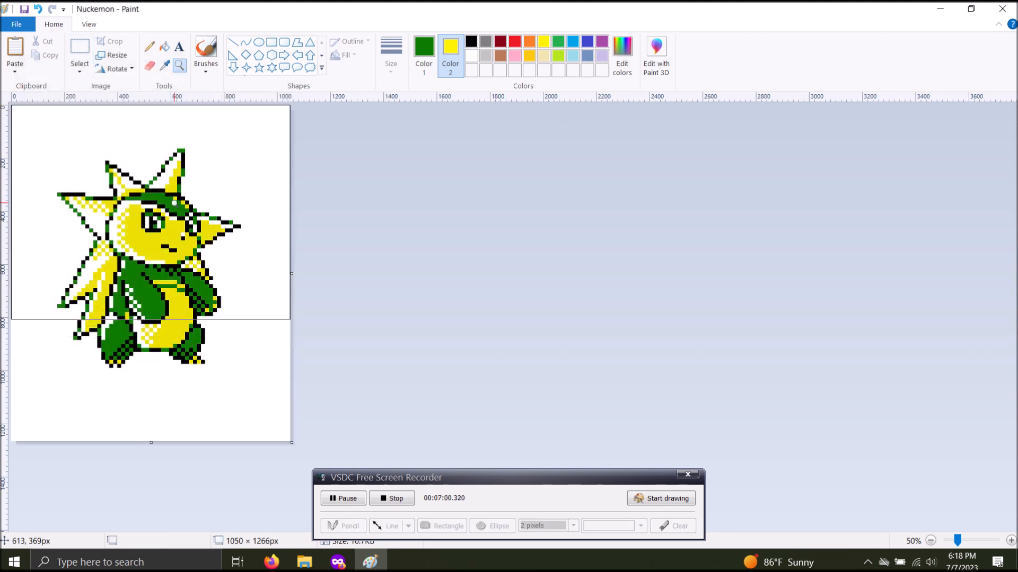
{"action": "left_click", "coordinate": [153, 212]}
{"action": "left_click", "coordinate": [254, 212]}
{"action": "left_click", "coordinate": [424, 202]}
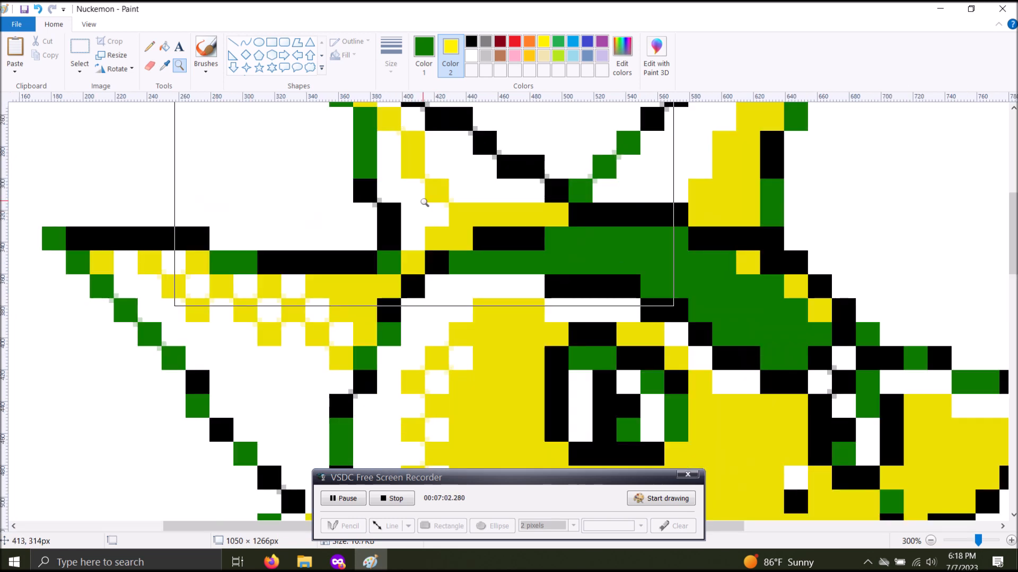
{"action": "left_click", "coordinate": [254, 334]}
{"action": "left_click", "coordinate": [418, 166]}
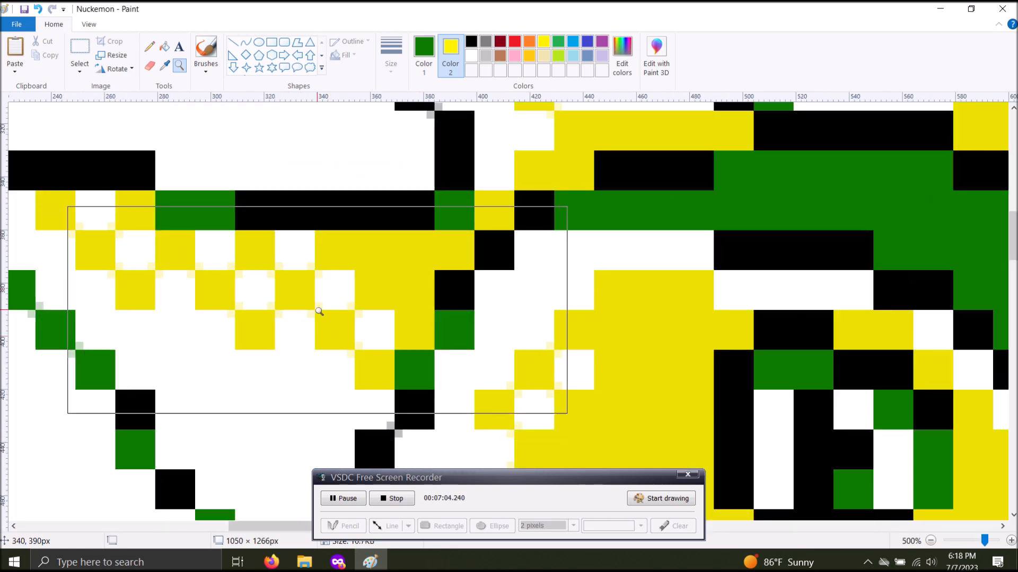
{"action": "scroll", "coordinate": [509, 313], "scroll_direction": "up", "scroll_amount": 5}
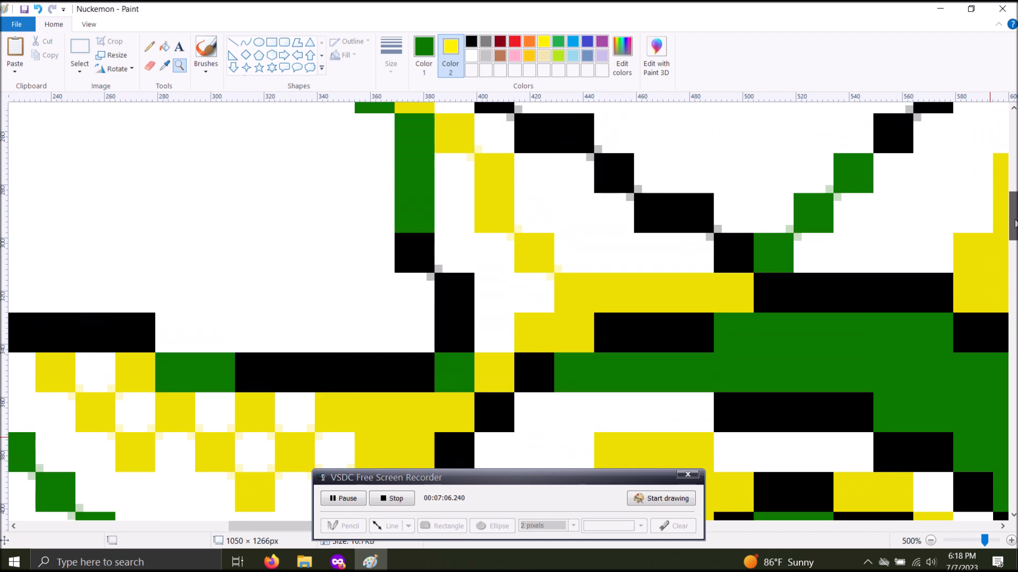
{"action": "scroll", "coordinate": [508, 313], "scroll_direction": "down", "scroll_amount": 9}
{"action": "scroll", "coordinate": [509, 312], "scroll_direction": "down", "scroll_amount": 6}
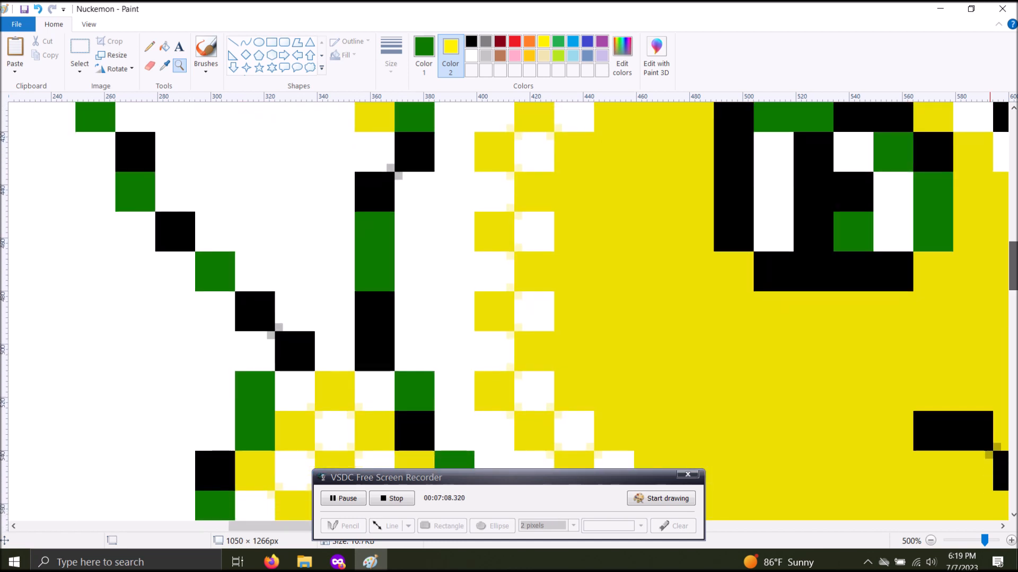
{"action": "scroll", "coordinate": [508, 313], "scroll_direction": "down", "scroll_amount": 6}
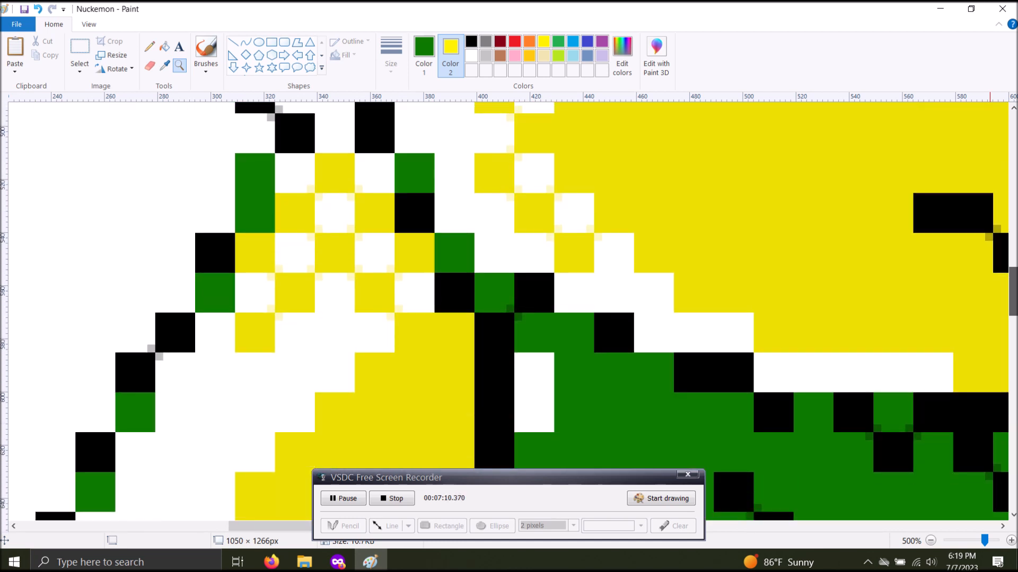
{"action": "scroll", "coordinate": [509, 313], "scroll_direction": "down", "scroll_amount": 10}
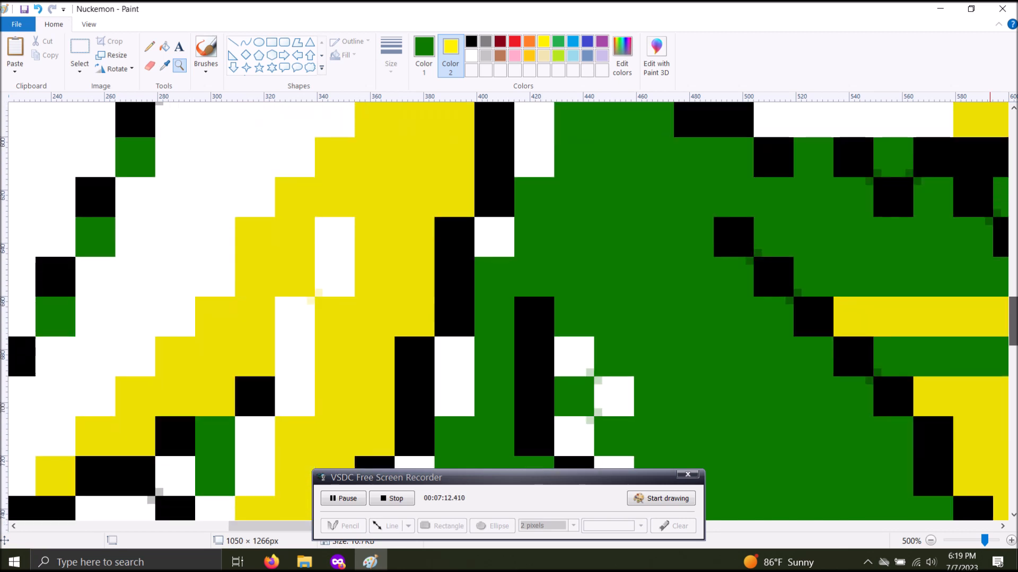
{"action": "scroll", "coordinate": [509, 313], "scroll_direction": "up", "scroll_amount": 20}
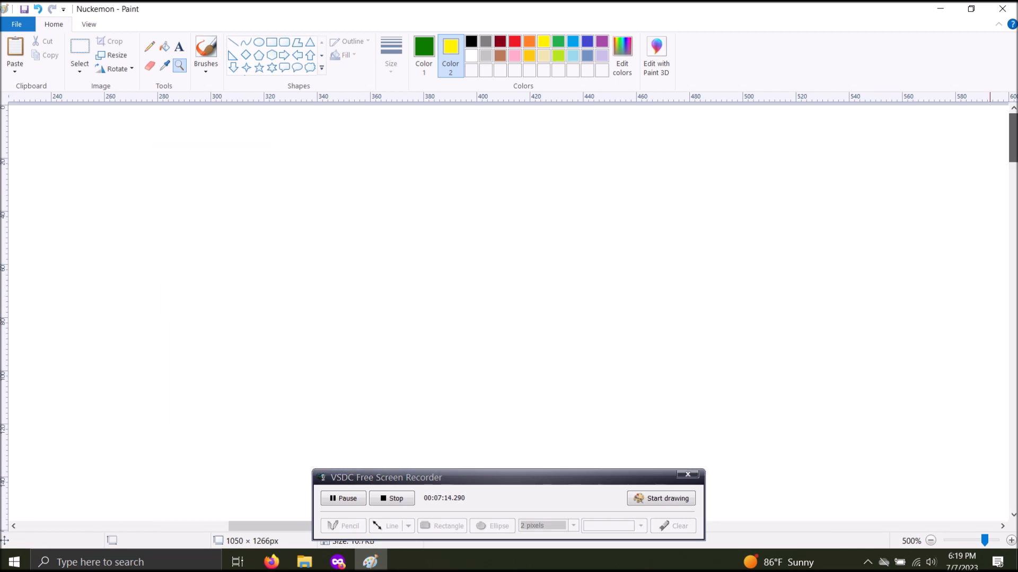
Undo the 300 percent resize, and undo and restore the crop around the left creature
{"action": "key", "text": "ctrl+z"}
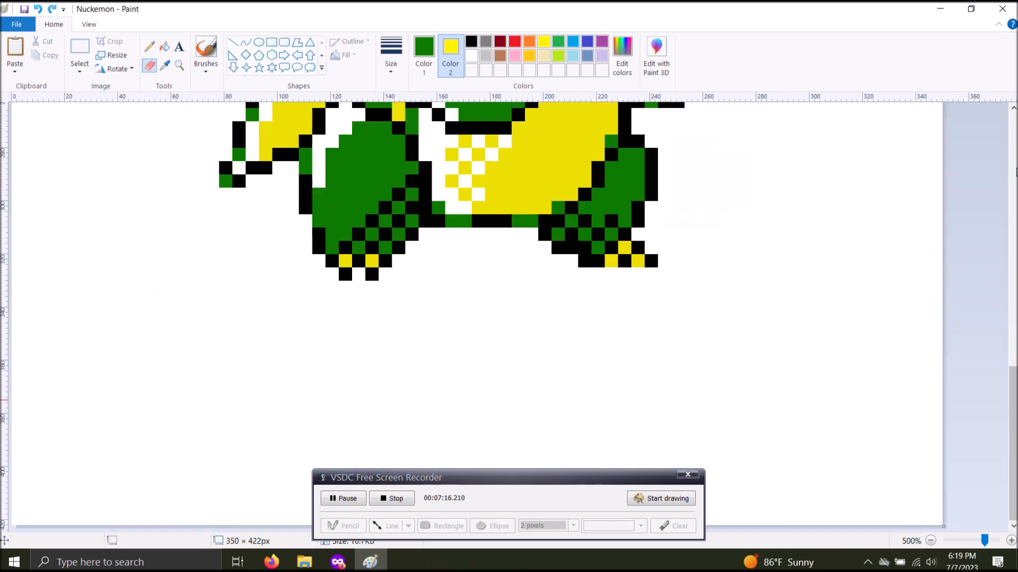
{"action": "left_click", "coordinate": [931, 540]}
{"action": "left_click", "coordinate": [931, 540]}
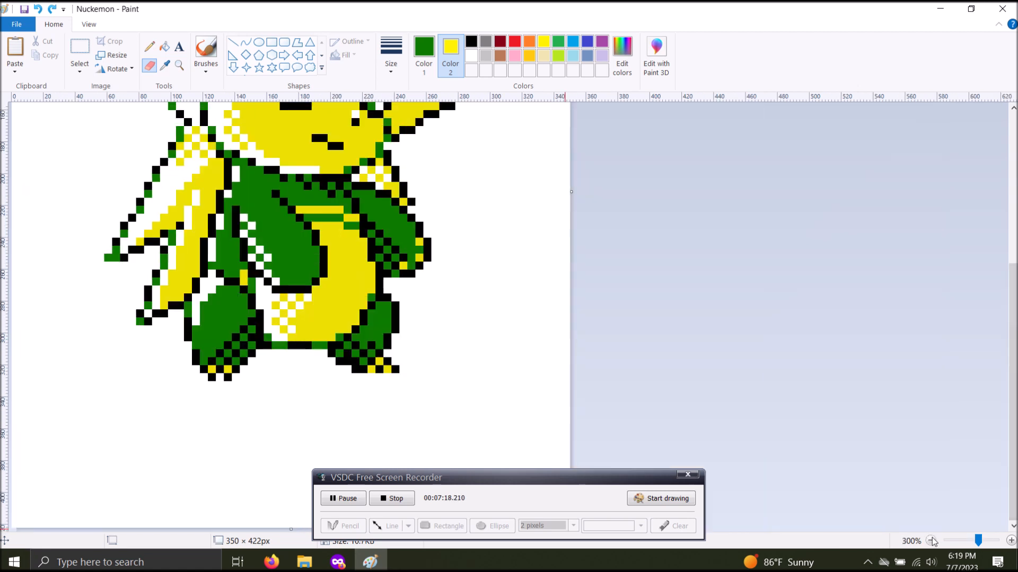
{"action": "left_click", "coordinate": [931, 541]}
{"action": "left_click", "coordinate": [931, 541]}
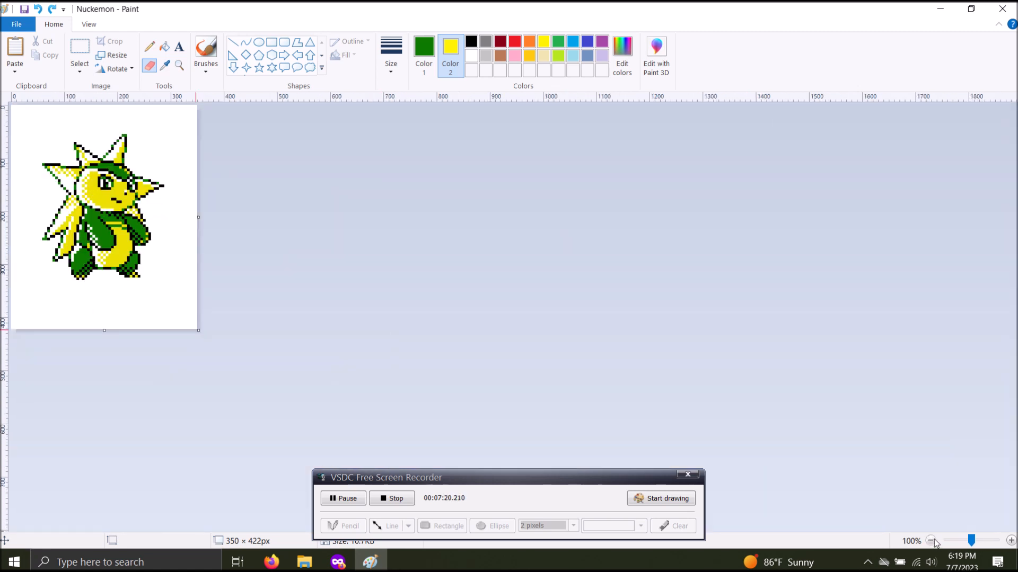
{"action": "left_click", "coordinate": [931, 540]}
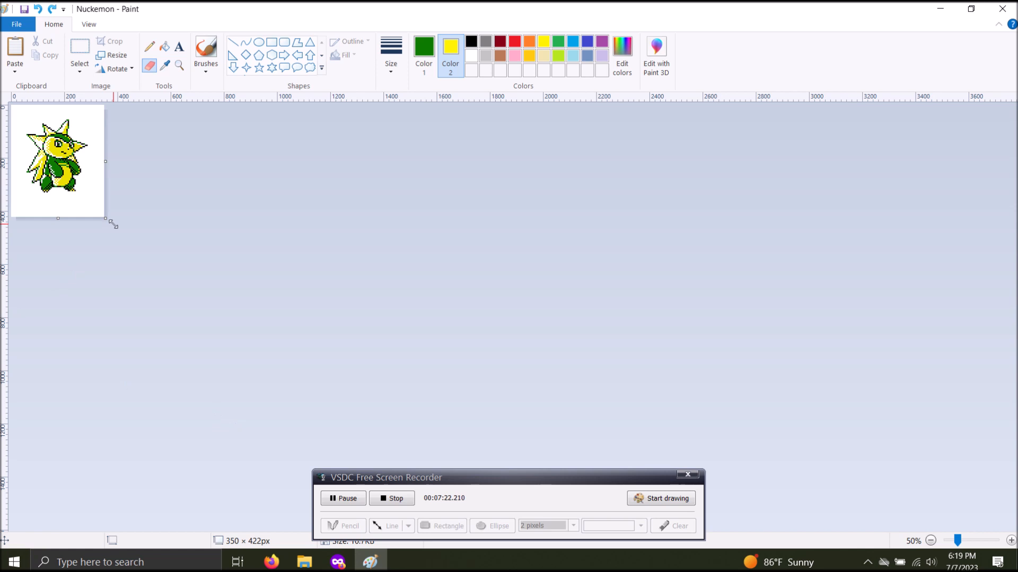
{"action": "left_click", "coordinate": [52, 9]}
{"action": "left_click", "coordinate": [52, 9]}
{"action": "left_click", "coordinate": [52, 9]}
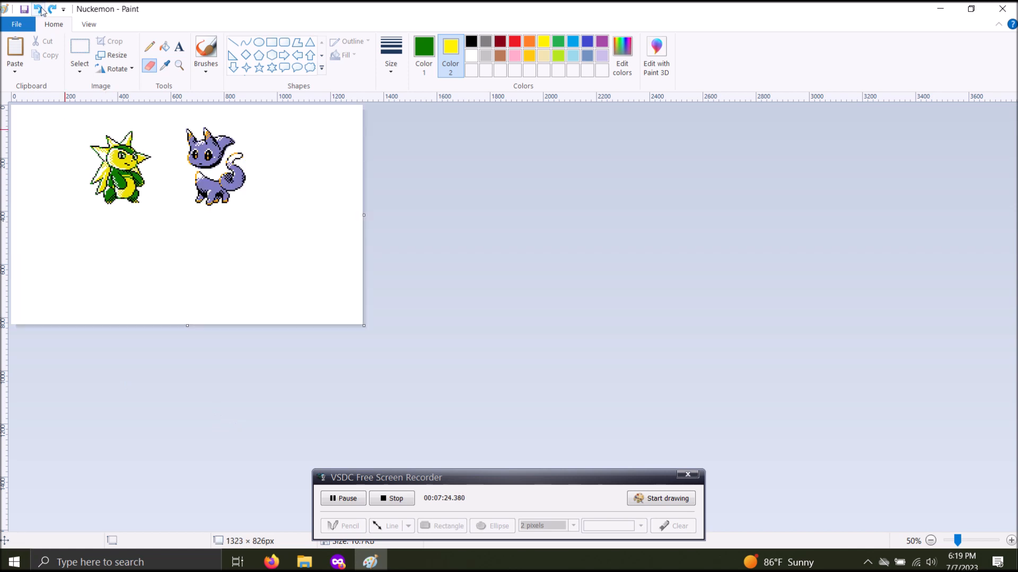
{"action": "key", "text": "ctrl+z"}
Extend the canvas to about 1070 × 1090 px and fill the added yellow area with white sampled from the background as Color 2
{"action": "left_click_drag", "start_coordinate": [106, 217], "coordinate": [297, 396]}
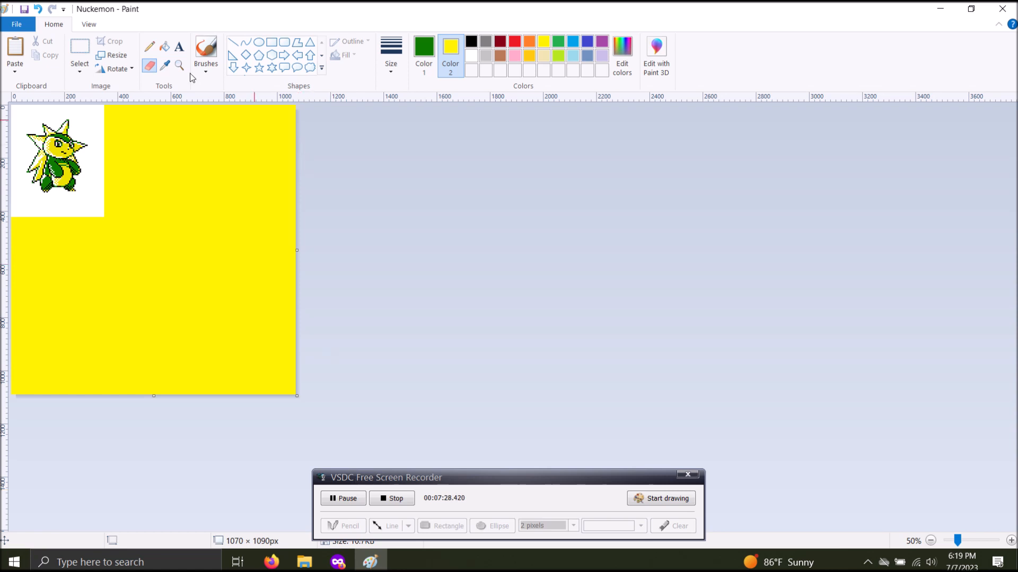
{"action": "left_click", "coordinate": [165, 64]}
{"action": "right_click", "coordinate": [96, 120]}
{"action": "left_click", "coordinate": [164, 47]}
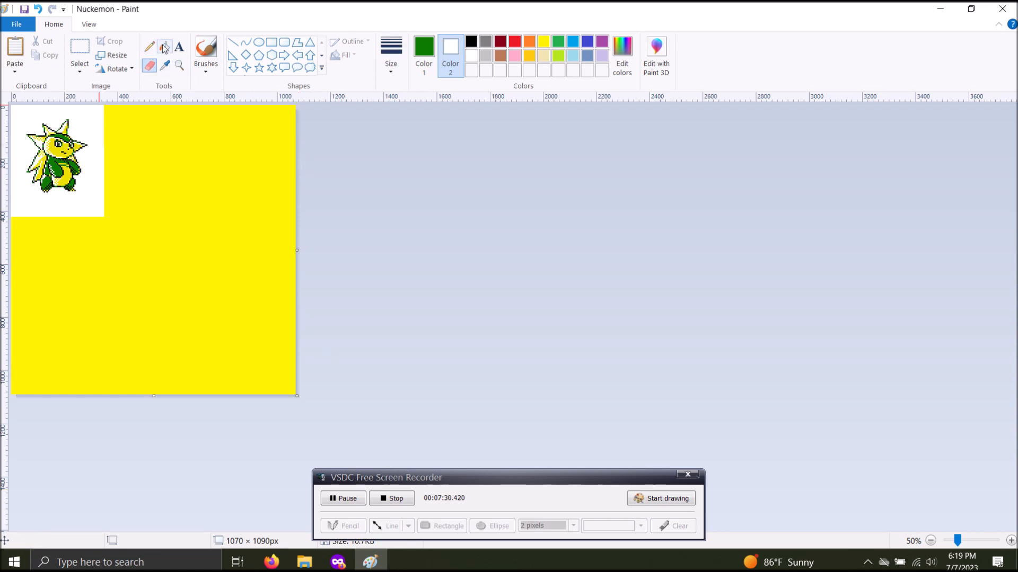
{"action": "right_click", "coordinate": [208, 129]}
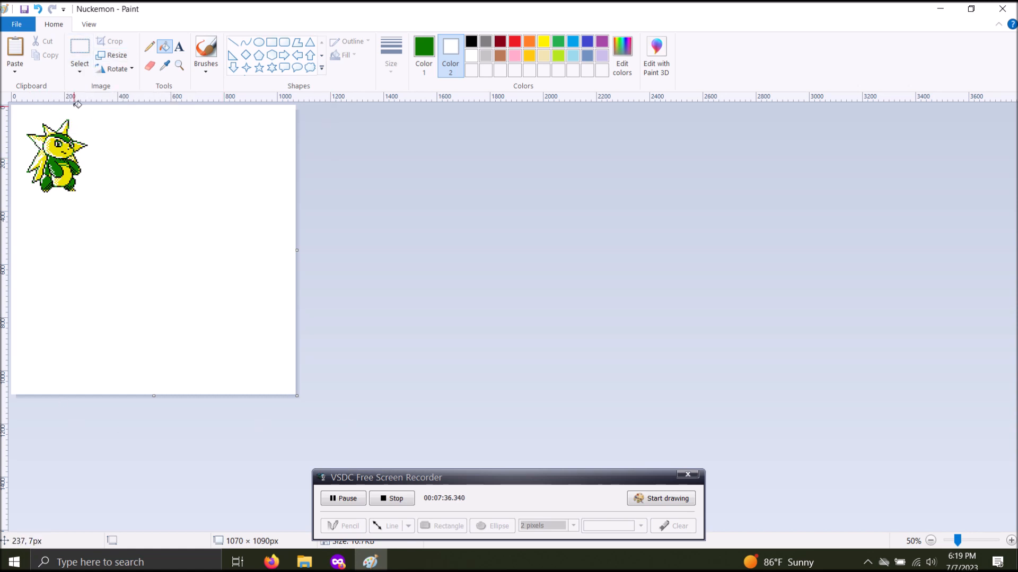
Select the entire canvas and resize the selection to 300 percent with the aspect ratio maintained
{"action": "left_click", "coordinate": [82, 70]}
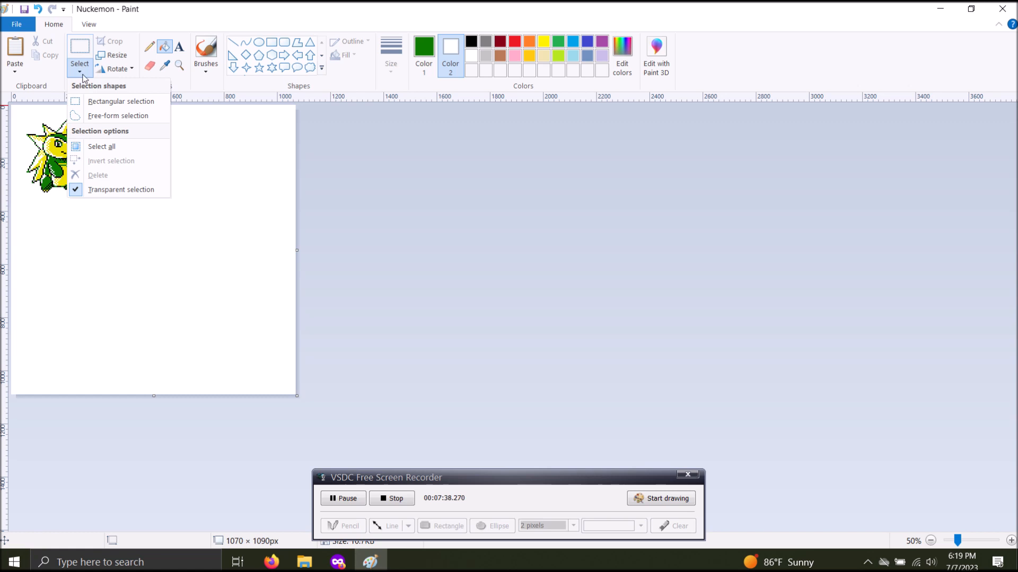
{"action": "left_click", "coordinate": [102, 147]}
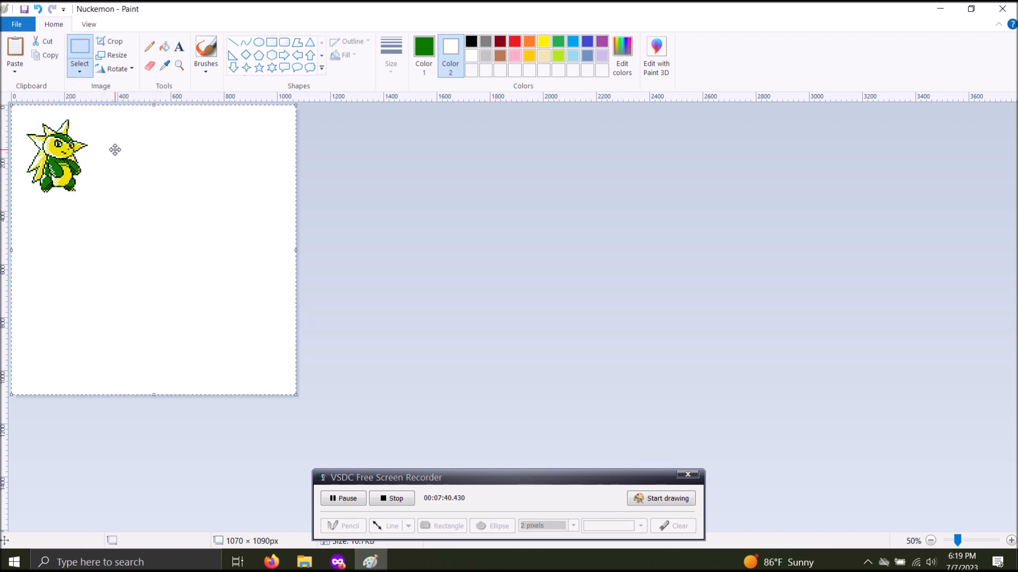
{"action": "left_click", "coordinate": [114, 53]}
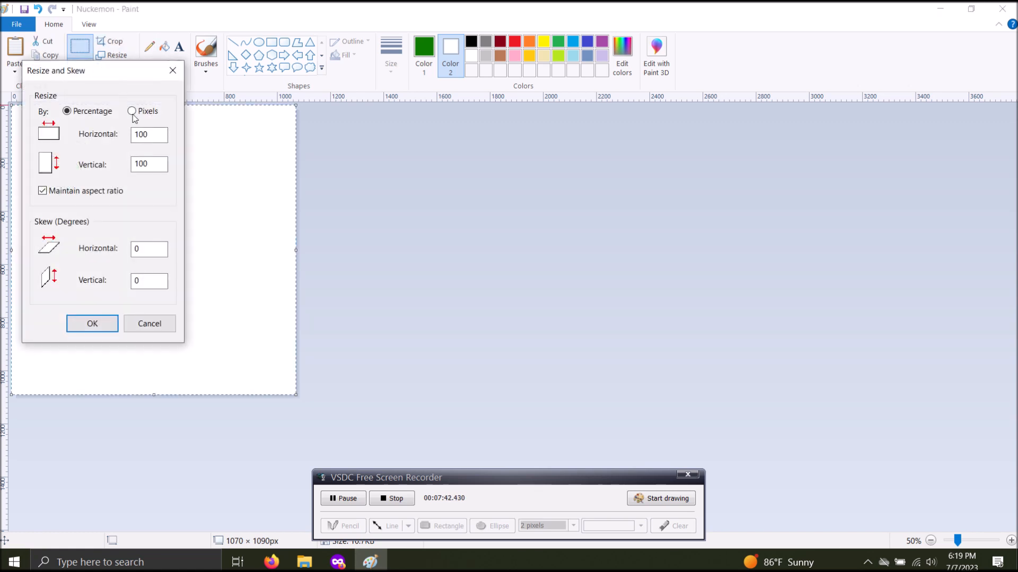
{"action": "type", "text": "3009"}
{"action": "key", "text": "BackSpace"}
{"action": "key", "text": "Return"}
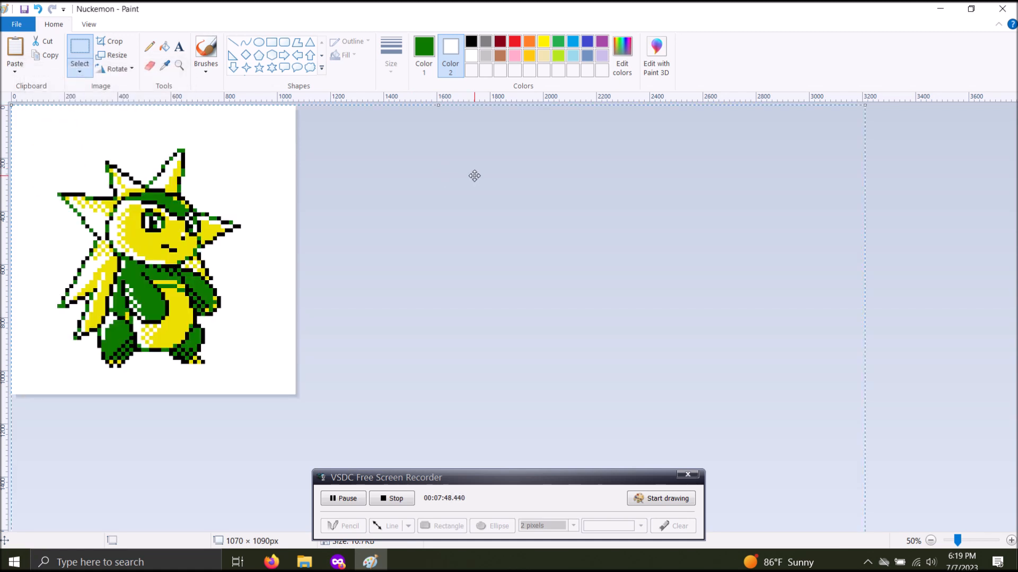
Magnify the enlarged creature up to 600% and examine the edges and corners of its pixel blocks for resizing artifacts
{"action": "left_click", "coordinate": [179, 65]}
{"action": "left_click", "coordinate": [201, 270]}
{"action": "left_click", "coordinate": [202, 254]}
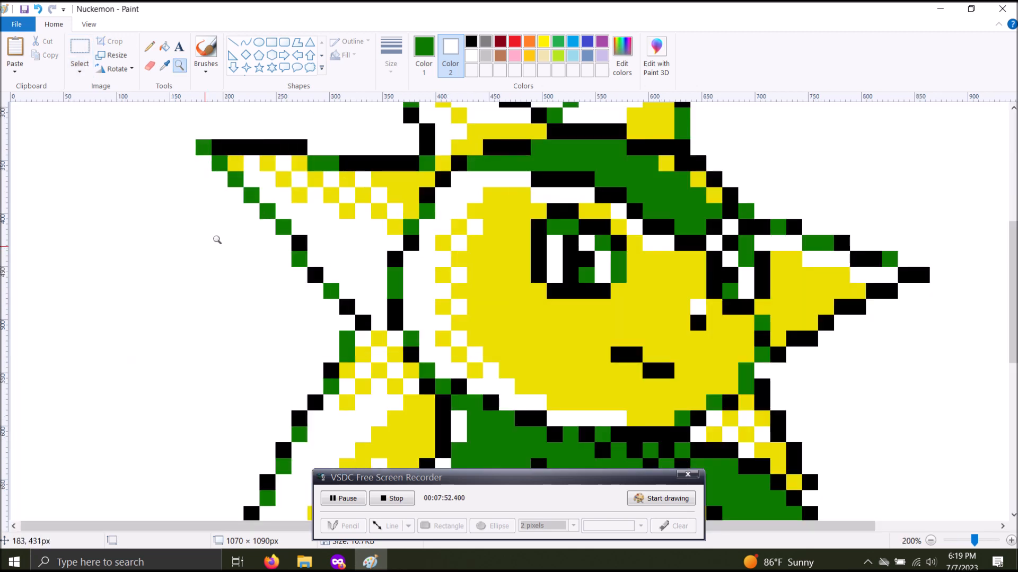
{"action": "left_click", "coordinate": [315, 176]}
{"action": "left_click", "coordinate": [484, 254]}
{"action": "left_click", "coordinate": [461, 209]}
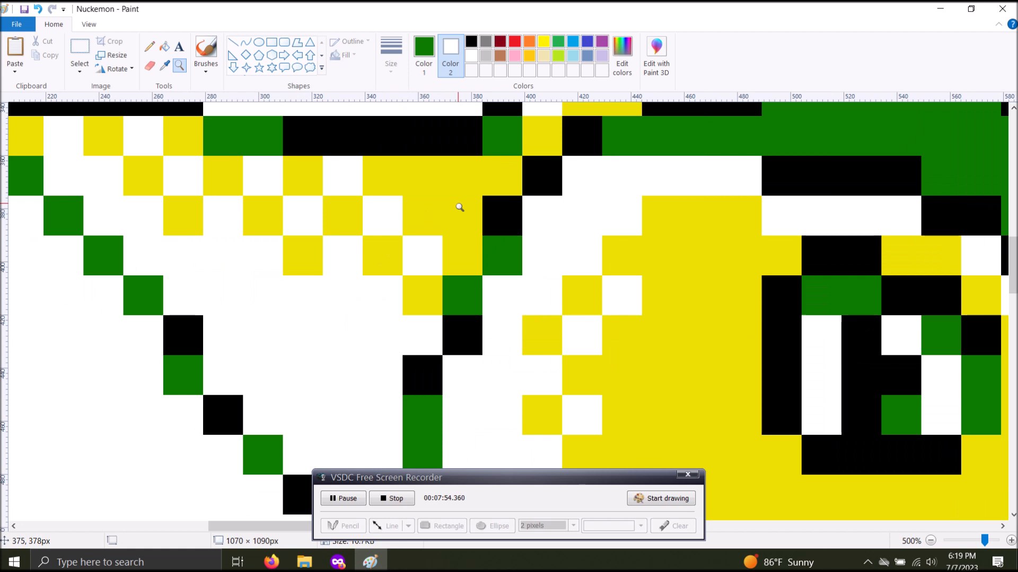
{"action": "left_click", "coordinate": [454, 209]}
{"action": "scroll", "coordinate": [985, 201], "scroll_direction": "down", "scroll_amount": 10}
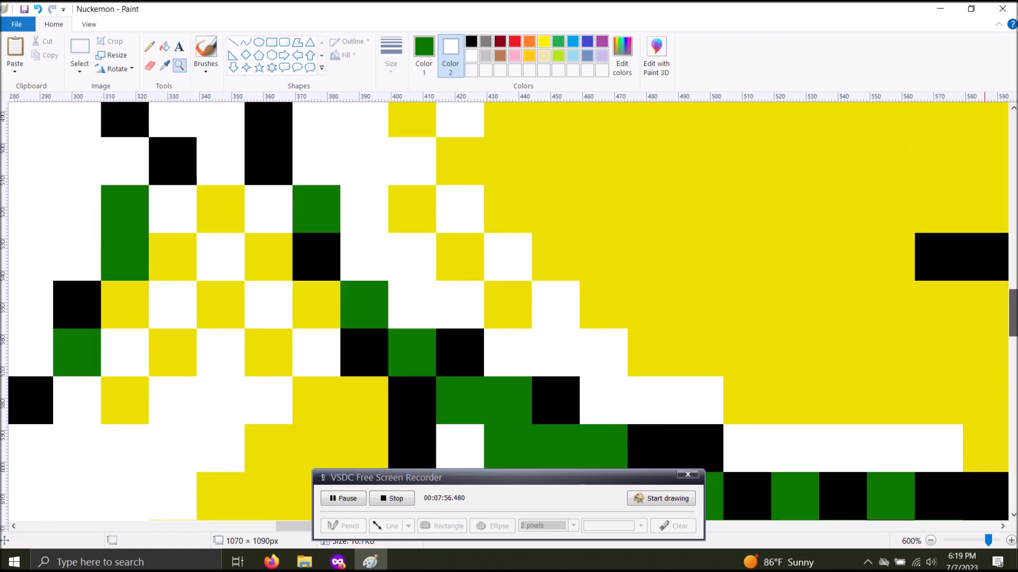
{"action": "left_click", "coordinate": [932, 542]}
{"action": "left_click", "coordinate": [933, 542]}
{"action": "left_click", "coordinate": [932, 542]}
{"action": "left_click", "coordinate": [933, 542]}
{"action": "left_click", "coordinate": [933, 542]}
{"action": "left_click", "coordinate": [933, 542]}
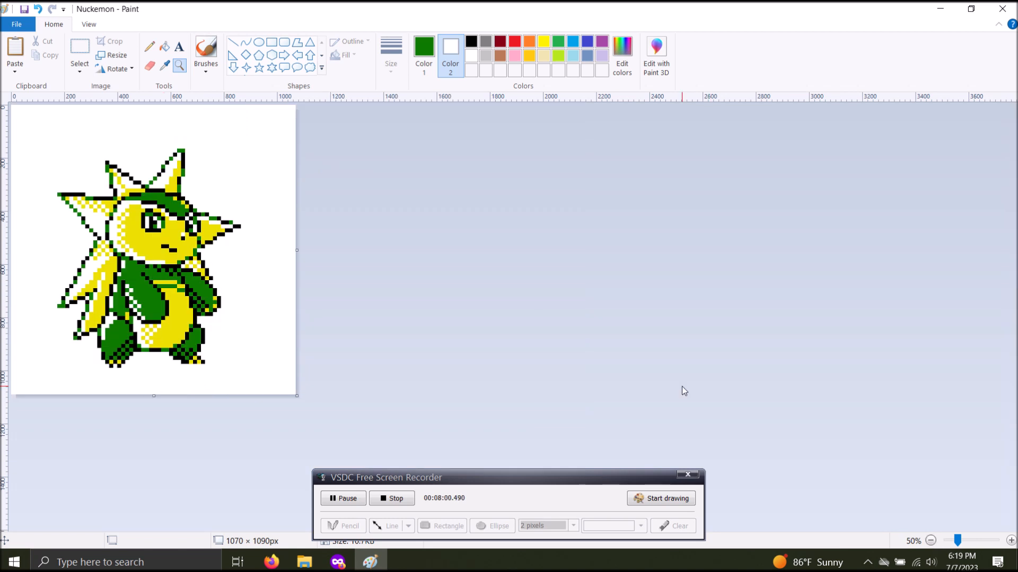
Undo the 300 percent resize, the white background fill and the canvas extension around the small creature
{"action": "left_click", "coordinate": [40, 10]}
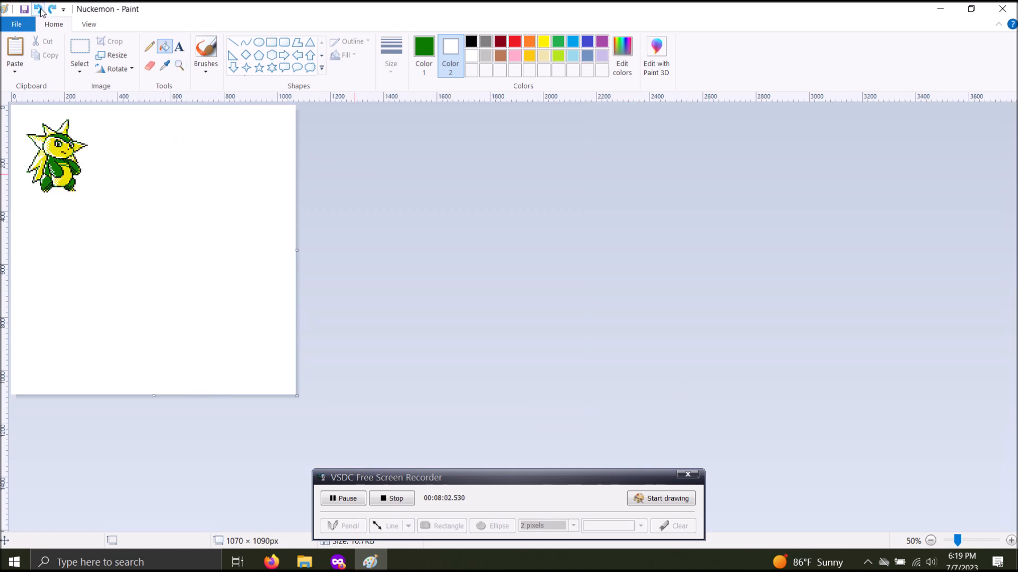
{"action": "left_click", "coordinate": [40, 10]}
{"action": "left_click", "coordinate": [40, 10]}
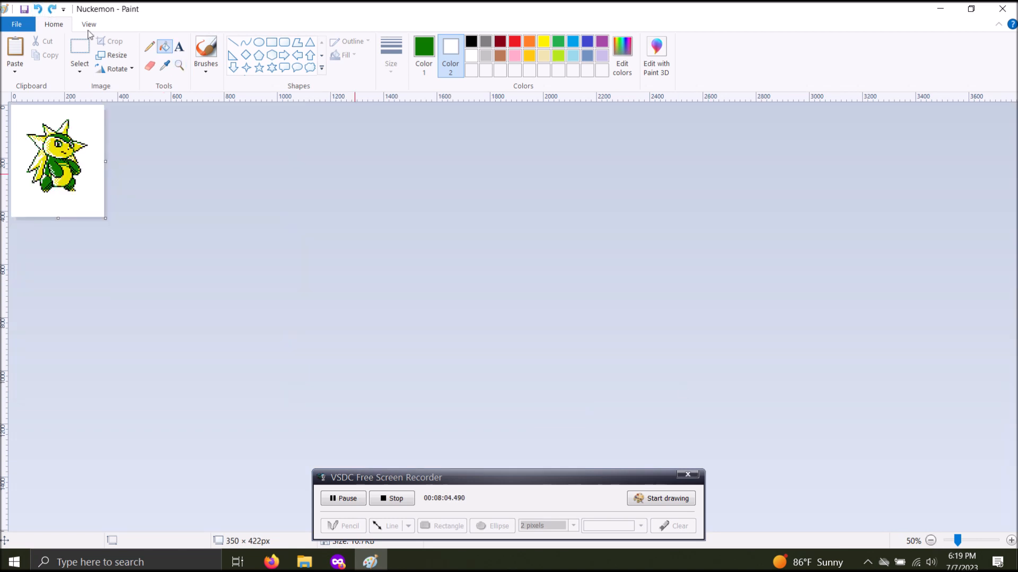
Select the entire canvas and resize the selection to 200 percent with the aspect ratio maintained
{"action": "left_click", "coordinate": [112, 55]}
{"action": "left_click", "coordinate": [178, 75]}
{"action": "left_click", "coordinate": [79, 68]}
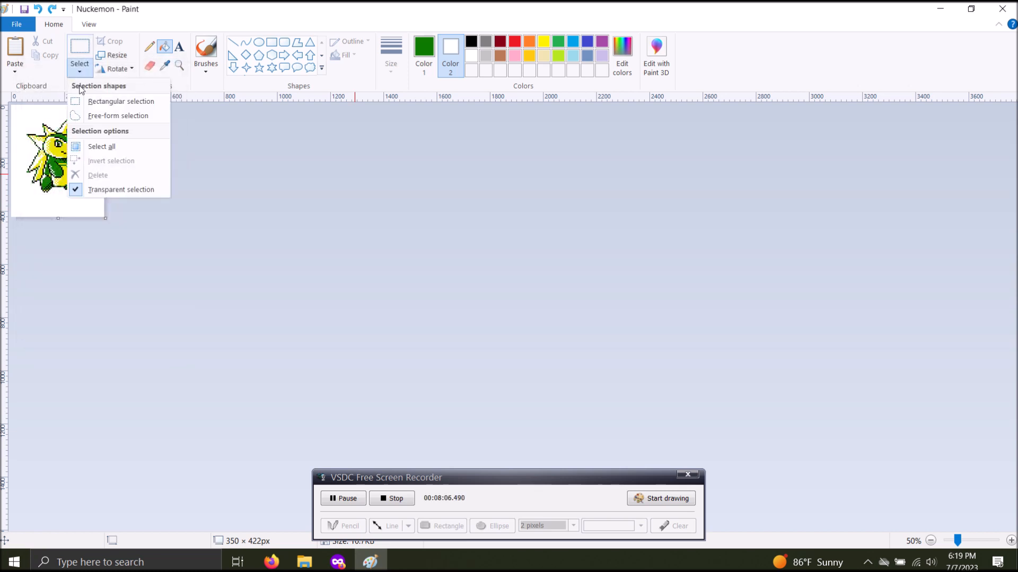
{"action": "left_click", "coordinate": [109, 147]}
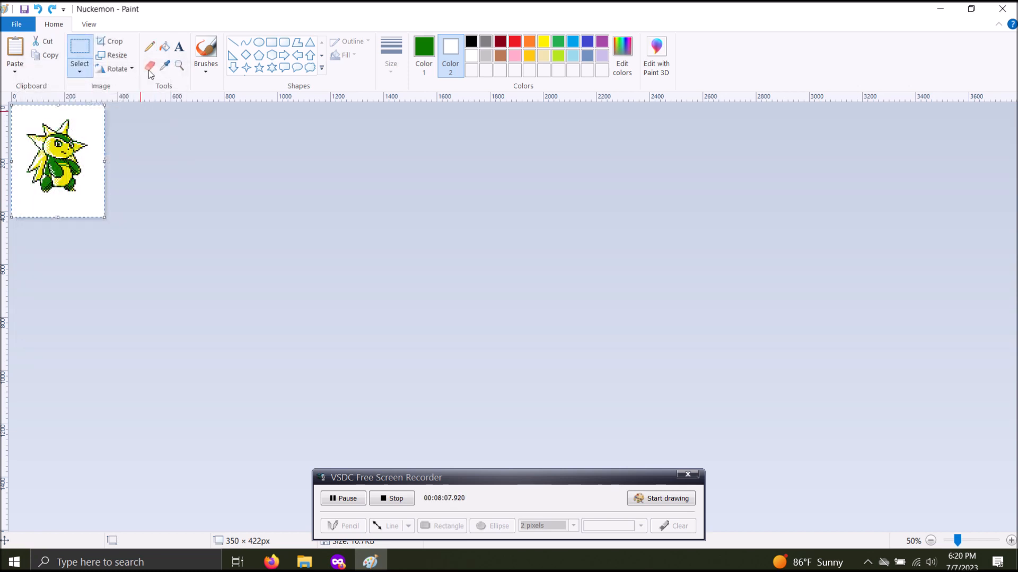
{"action": "left_click", "coordinate": [122, 59]}
{"action": "type", "text": "200"}
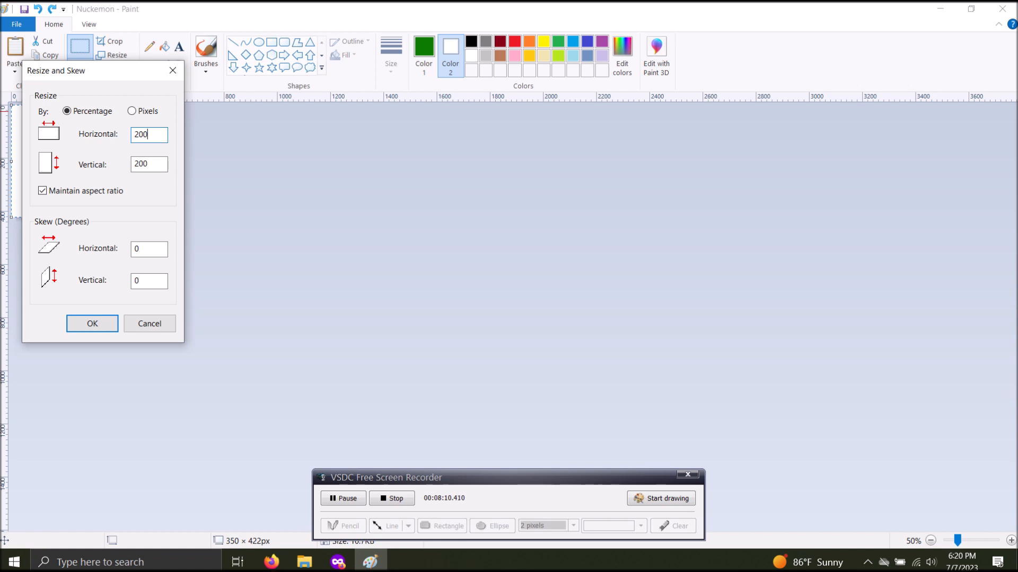
{"action": "key", "text": "Return"}
{"action": "left_click", "coordinate": [395, 235]}
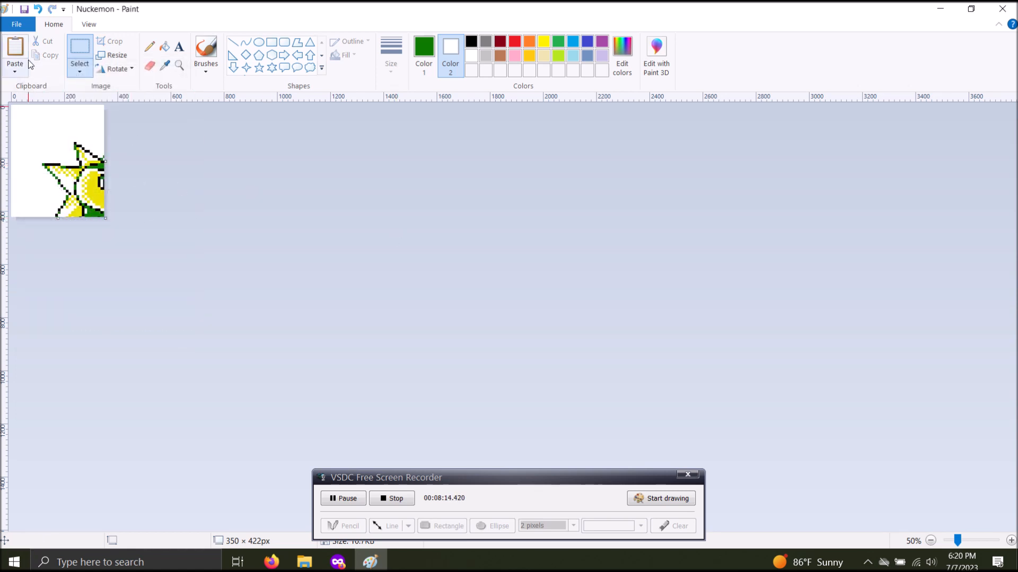
Undo the 200 percent resize and the crop, and move the yellow-green creature horizontally closer to the purple one
{"action": "left_click", "coordinate": [38, 9]}
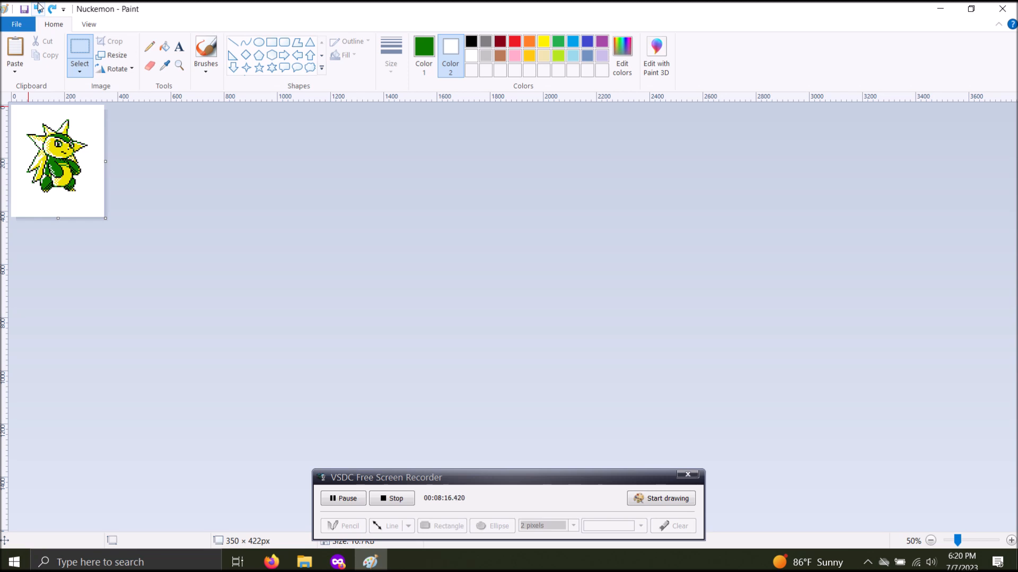
{"action": "left_click", "coordinate": [39, 9]}
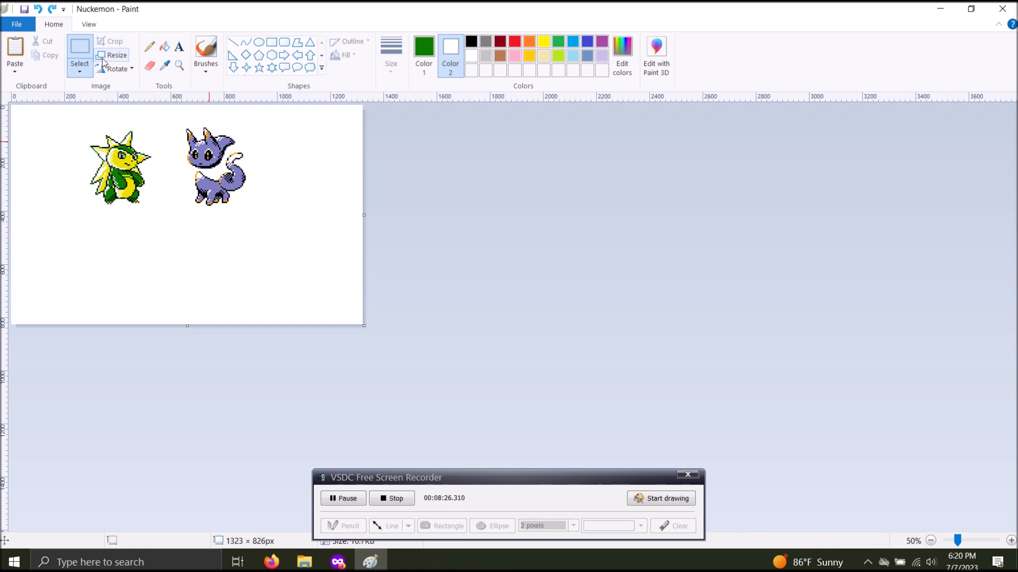
{"action": "left_click_drag", "start_coordinate": [82, 122], "coordinate": [188, 228]}
{"action": "left_click", "coordinate": [338, 215]}
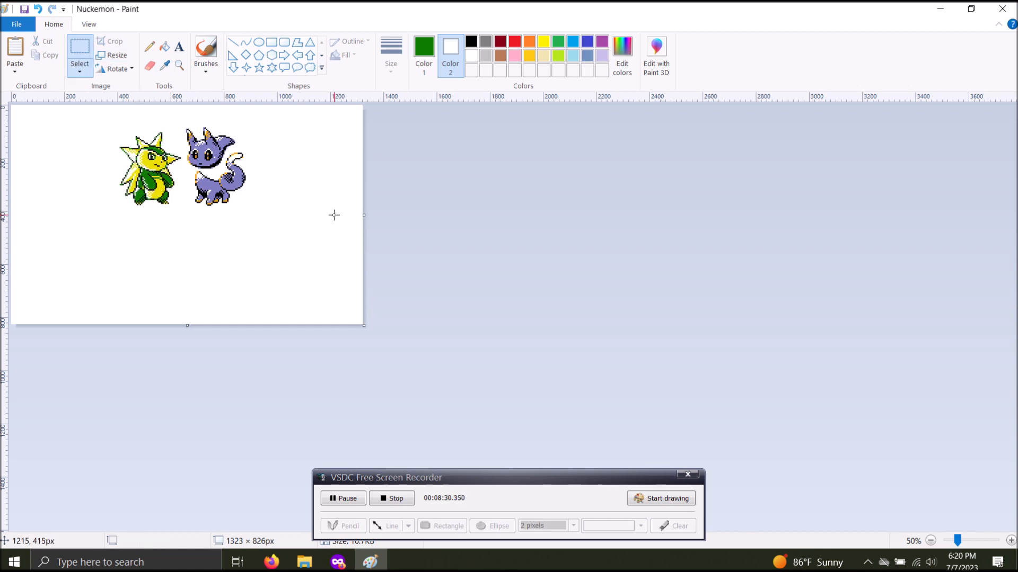
Set Color 2 to black and fill the white background around both creatures with it
{"action": "left_click", "coordinate": [472, 42]}
{"action": "left_click", "coordinate": [164, 46]}
{"action": "right_click", "coordinate": [255, 143]}
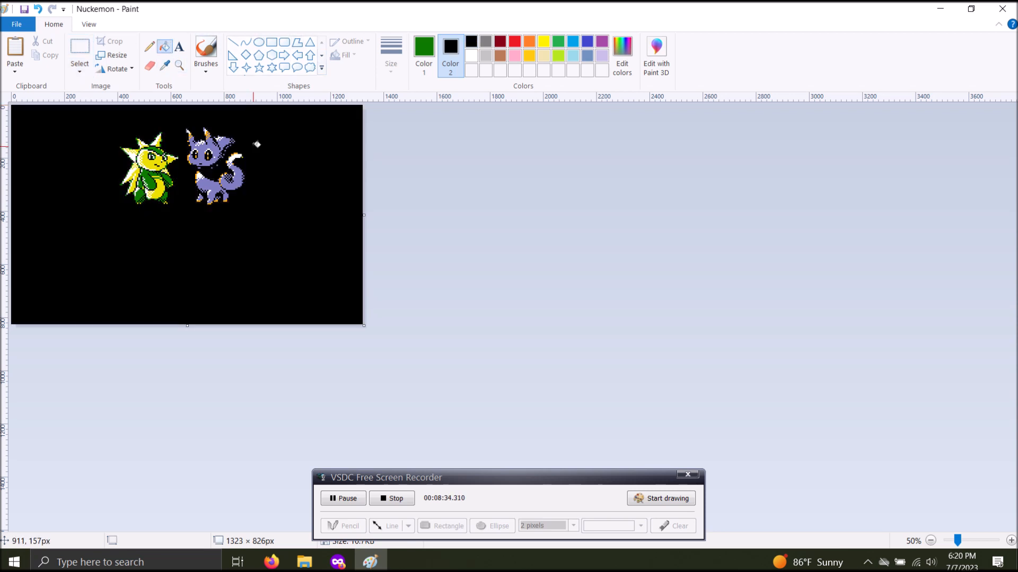
Try smearing a trail of transparent copies of both selected creatures, about 579 × 349 px, across the black canvas
{"action": "left_click", "coordinate": [79, 48]}
{"action": "left_click_drag", "start_coordinate": [106, 124], "coordinate": [262, 217]}
{"action": "mouse_move", "coordinate": [222, 181]}
{"action": "left_mouse_down"}
{"action": "mouse_move", "coordinate": [170, 165]}
{"action": "mouse_move", "coordinate": [128, 207]}
{"action": "mouse_move", "coordinate": [215, 218]}
{"action": "mouse_move", "coordinate": [325, 161]}
{"action": "mouse_move", "coordinate": [330, 257]}
{"action": "mouse_move", "coordinate": [217, 204]}
{"action": "mouse_move", "coordinate": [142, 191]}
{"action": "mouse_move", "coordinate": [343, 286]}
{"action": "mouse_move", "coordinate": [289, 100]}
{"action": "mouse_move", "coordinate": [158, 172]}
{"action": "mouse_move", "coordinate": [263, 167]}
{"action": "mouse_move", "coordinate": [304, 255]}
{"action": "left_mouse_up"}
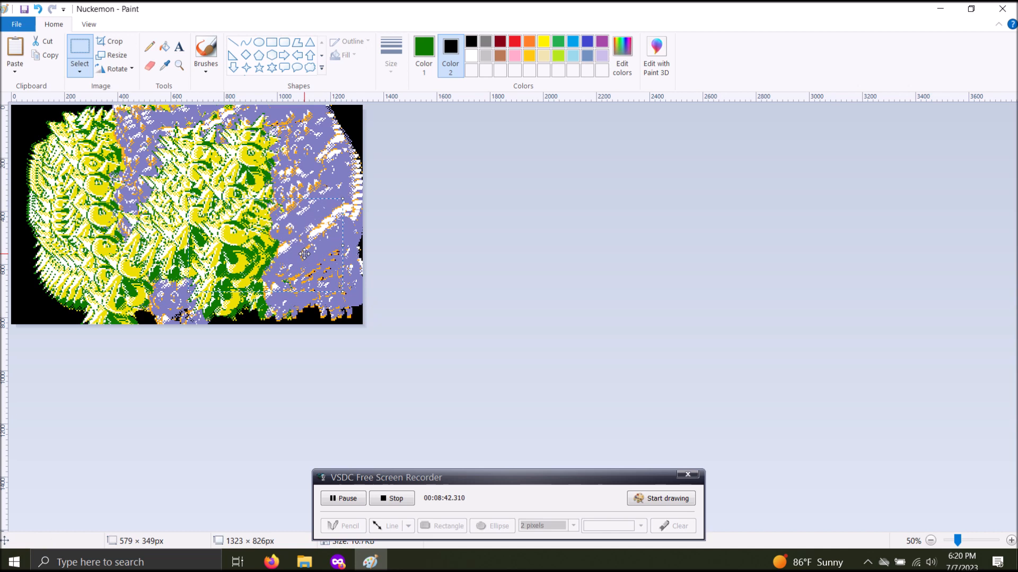
{"action": "key", "text": "ctrl+z"}
Select an area of about 681 × 419 px around both creatures and smear a trail of transparent copies across the black canvas
{"action": "left_click_drag", "start_coordinate": [106, 126], "coordinate": [288, 237]}
{"action": "mouse_move", "coordinate": [154, 232]}
{"action": "left_mouse_down"}
{"action": "mouse_move", "coordinate": [204, 195]}
{"action": "mouse_move", "coordinate": [228, 284]}
{"action": "mouse_move", "coordinate": [185, 287]}
{"action": "left_mouse_up"}
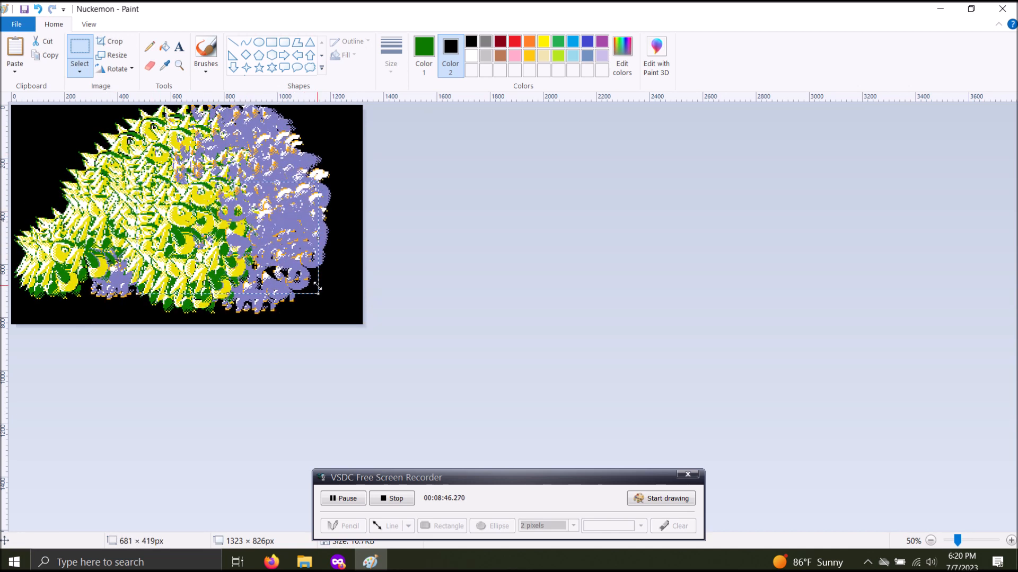
{"action": "left_click", "coordinate": [90, 67]}
{"action": "left_click", "coordinate": [83, 51]}
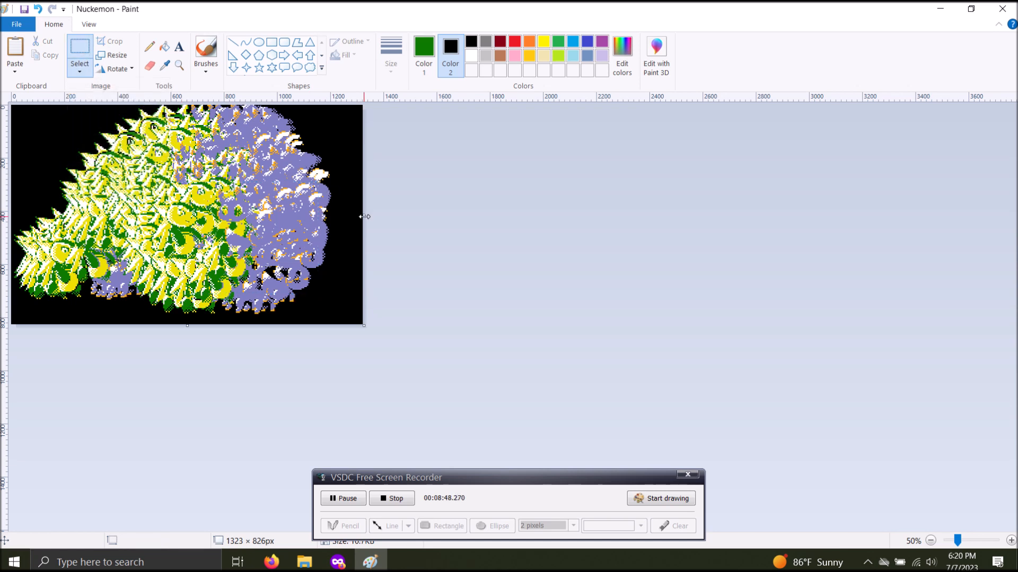
{"action": "left_click", "coordinate": [327, 251]}
Close the Nuckemon picture without saving the changes and return to the desktop
{"action": "left_click", "coordinate": [1001, 8]}
{"action": "left_click", "coordinate": [549, 293]}
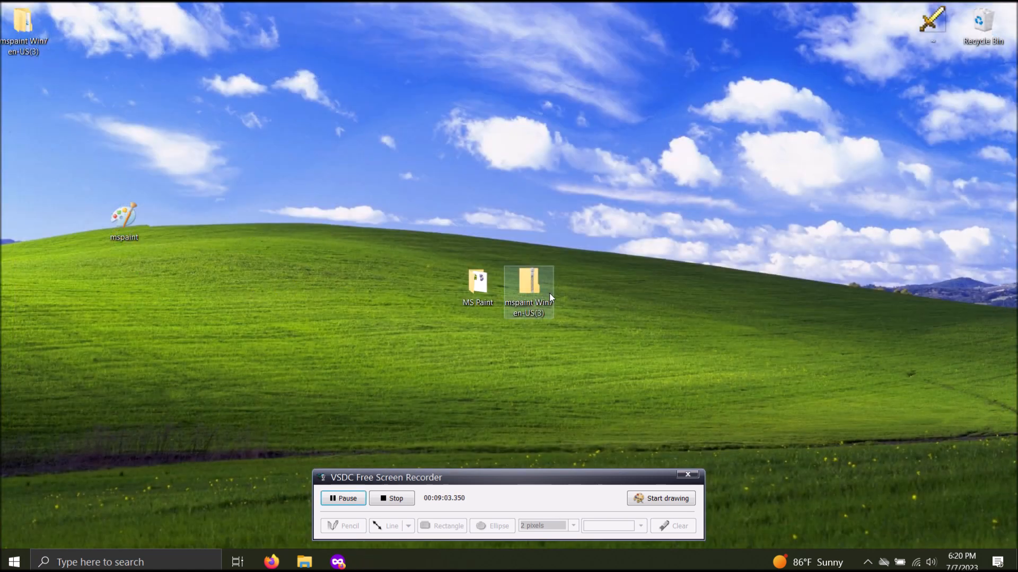